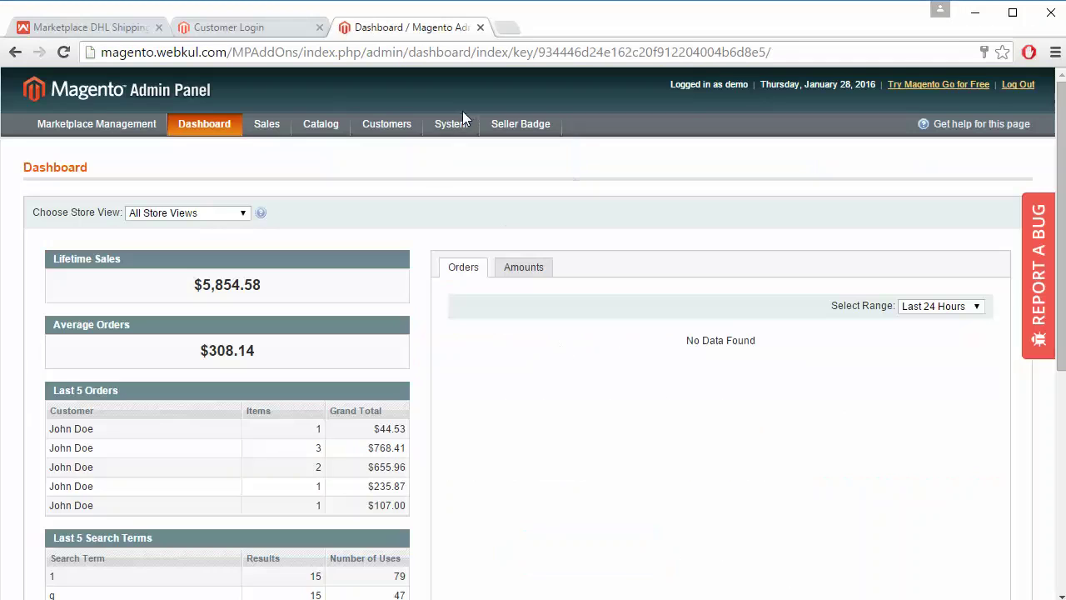
Go to System > Configuration > Shipping Methods and collapse the Correios Shipping section.
mouse_move(454, 123)
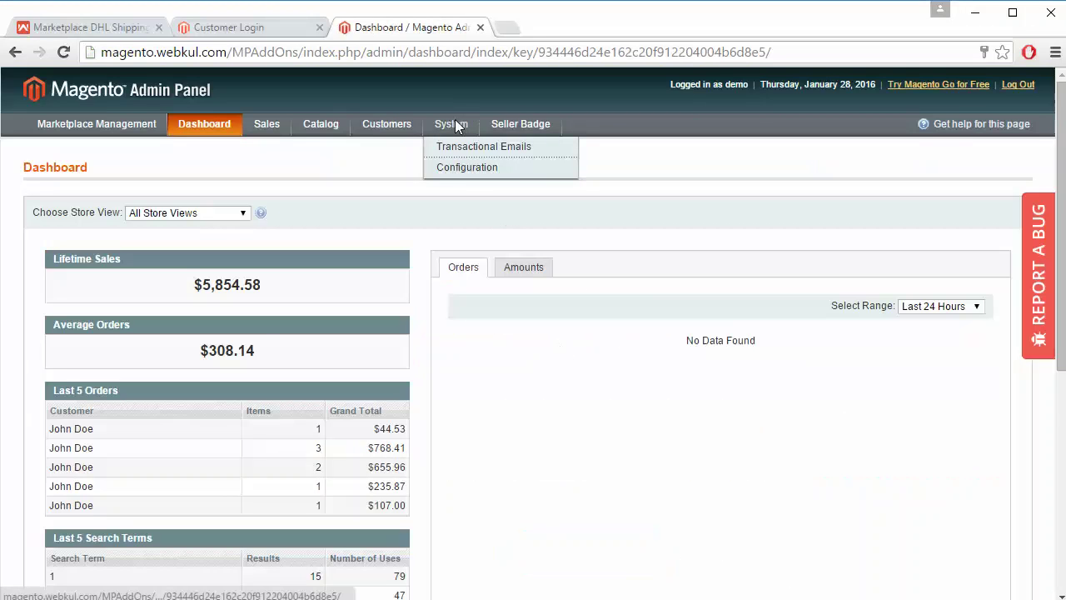
click(464, 174)
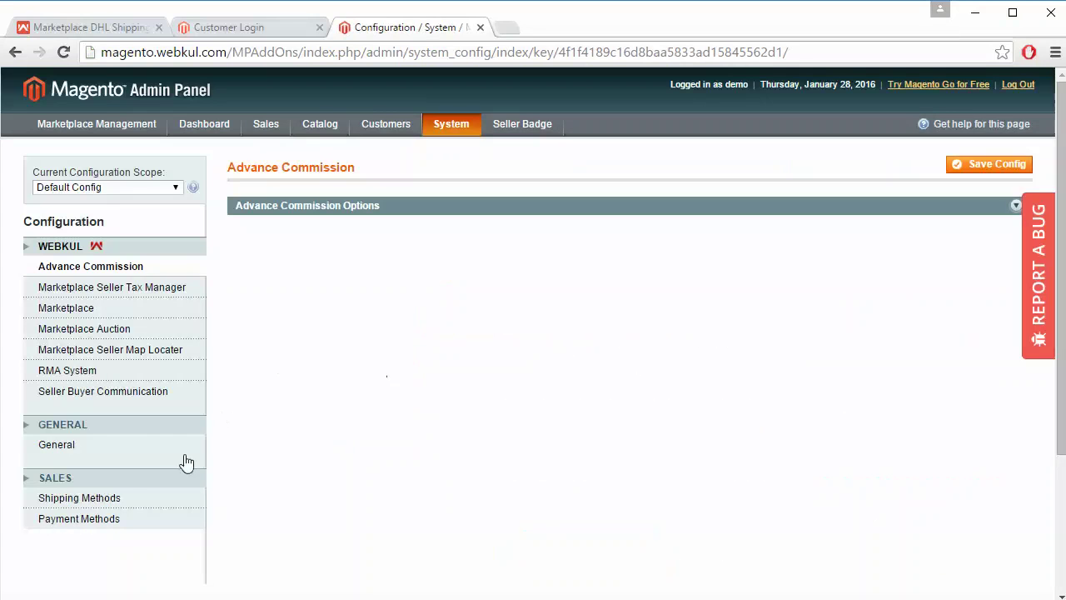
click(122, 500)
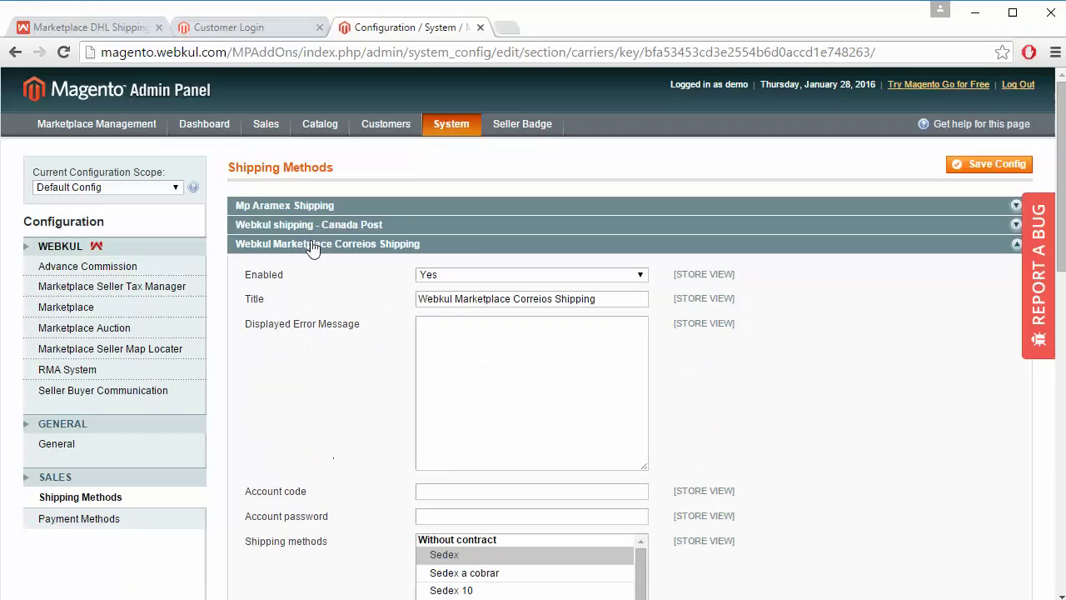
click(318, 243)
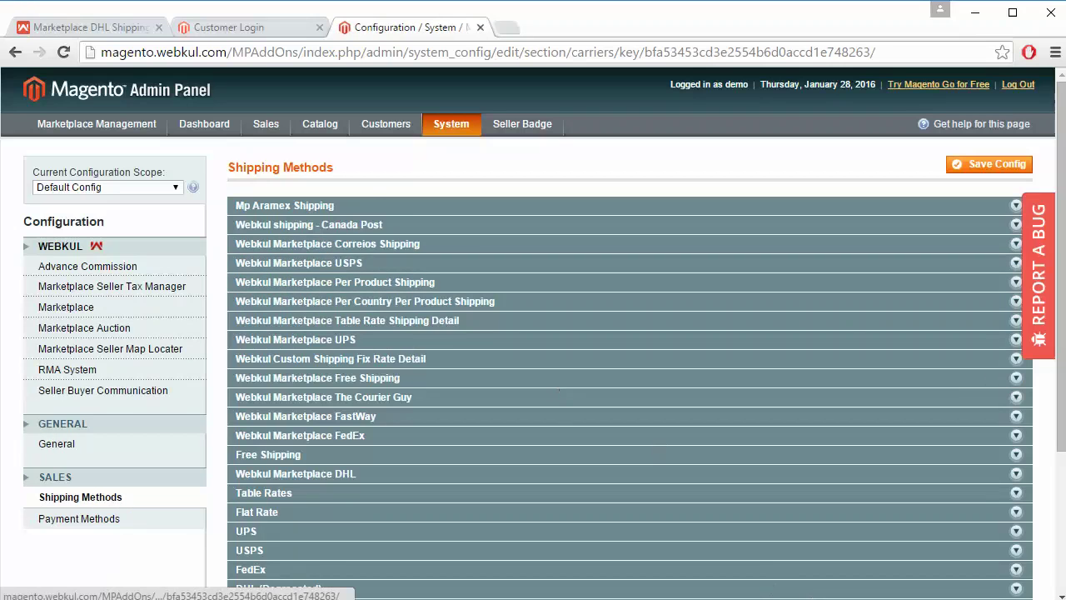
Expand the Webkul Marketplace DHL section and keep Enabled set to Yes.
click(708, 473)
scroll(625, 555, down, 3)
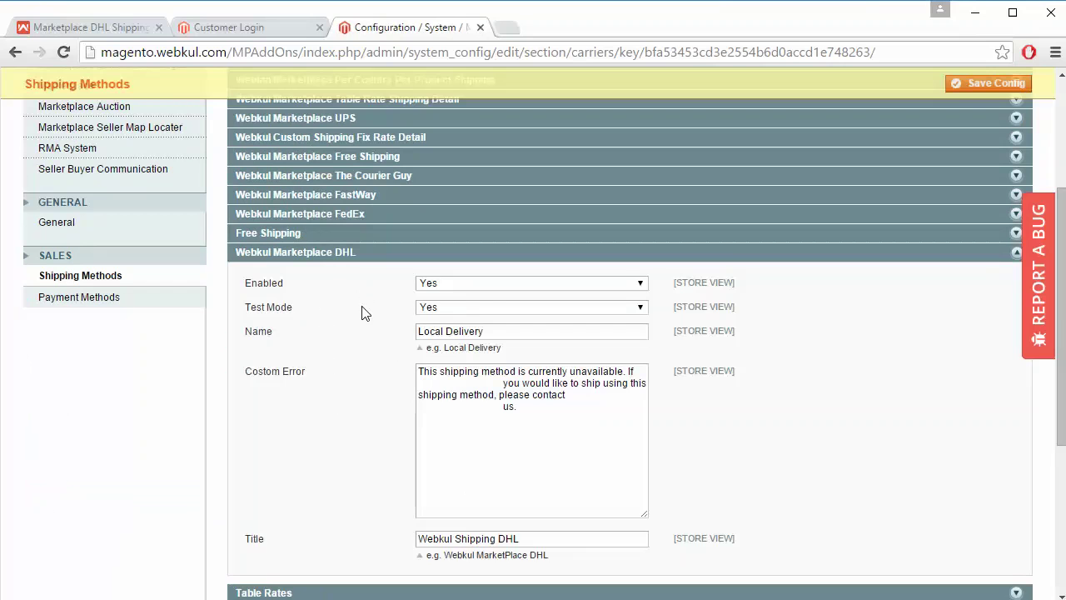
click(482, 284)
click(481, 283)
Leave Test Mode on Yes and click into the Custom Error message field.
click(482, 308)
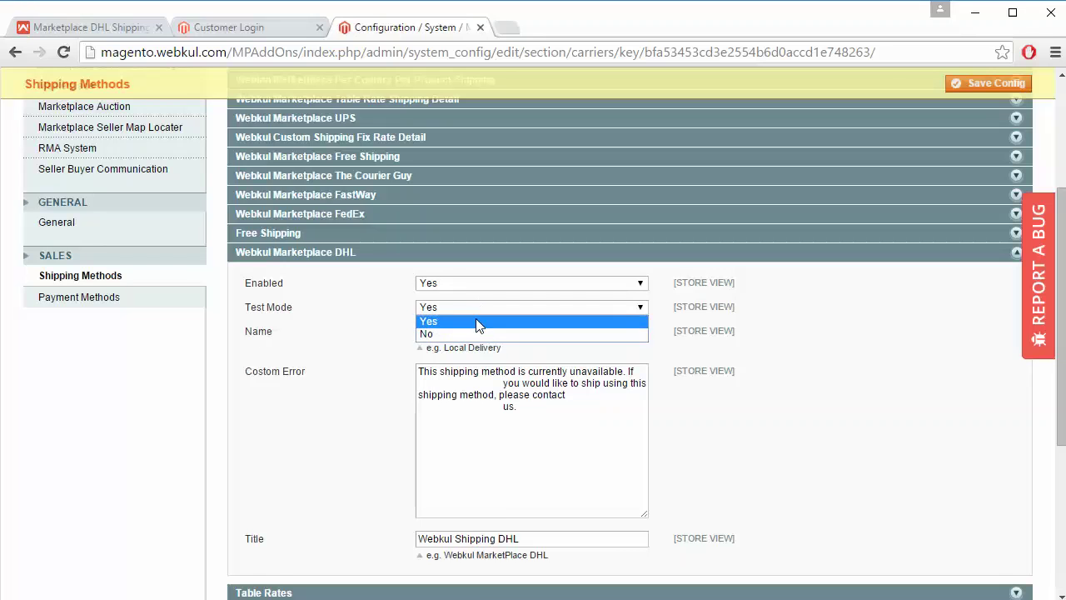
click(350, 335)
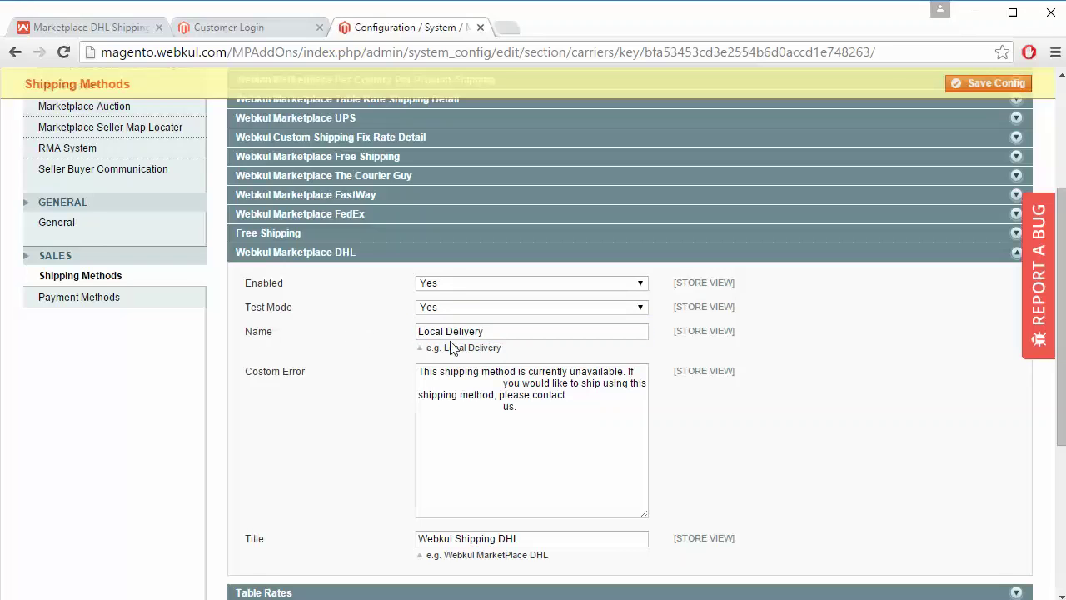
scroll(356, 397, down, 2)
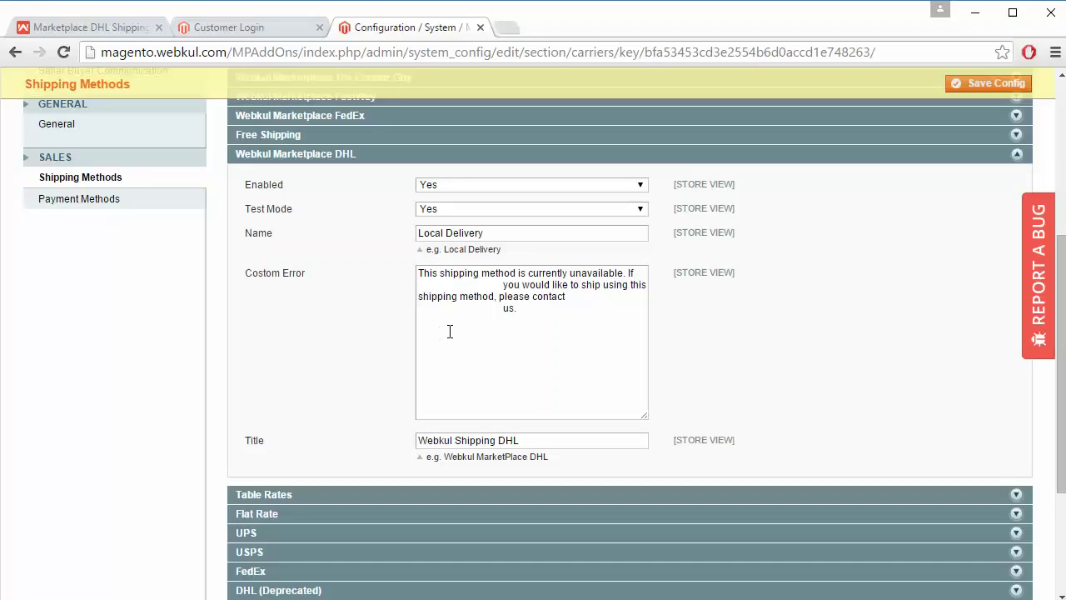
click(569, 315)
scroll(336, 325, down, 1)
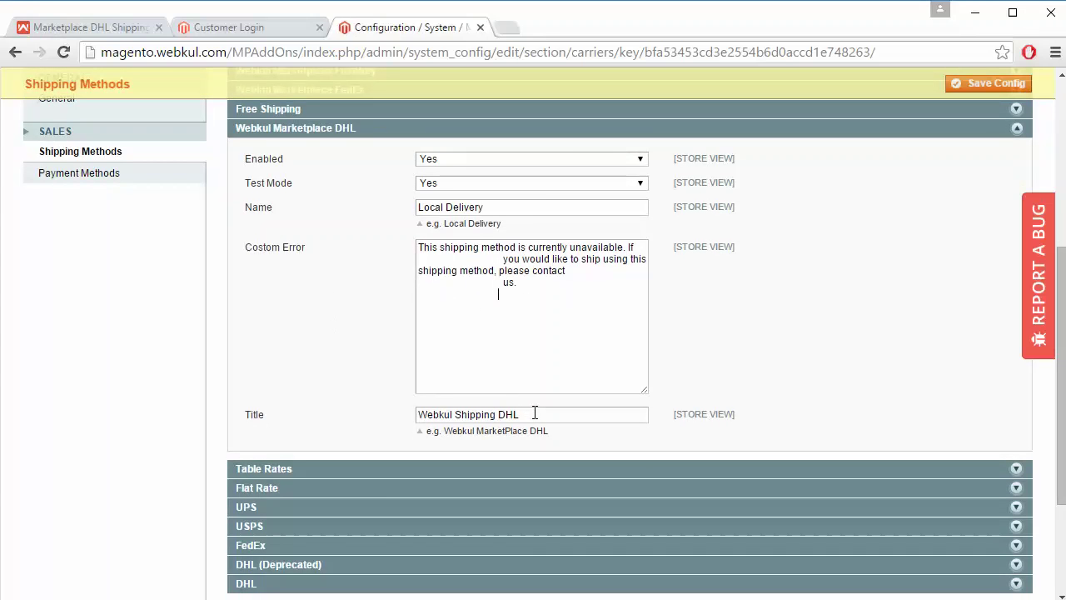
scroll(336, 367, up, 3)
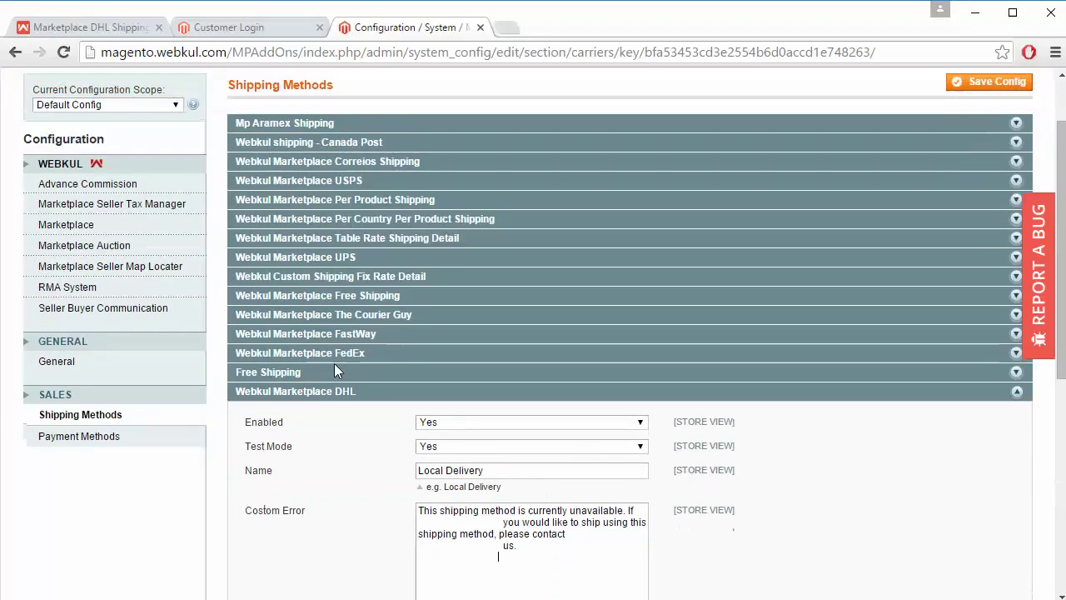
Collapse Webkul Marketplace DHL, expand the core DHL section and keep Enabled for Checkout at Yes.
click(341, 393)
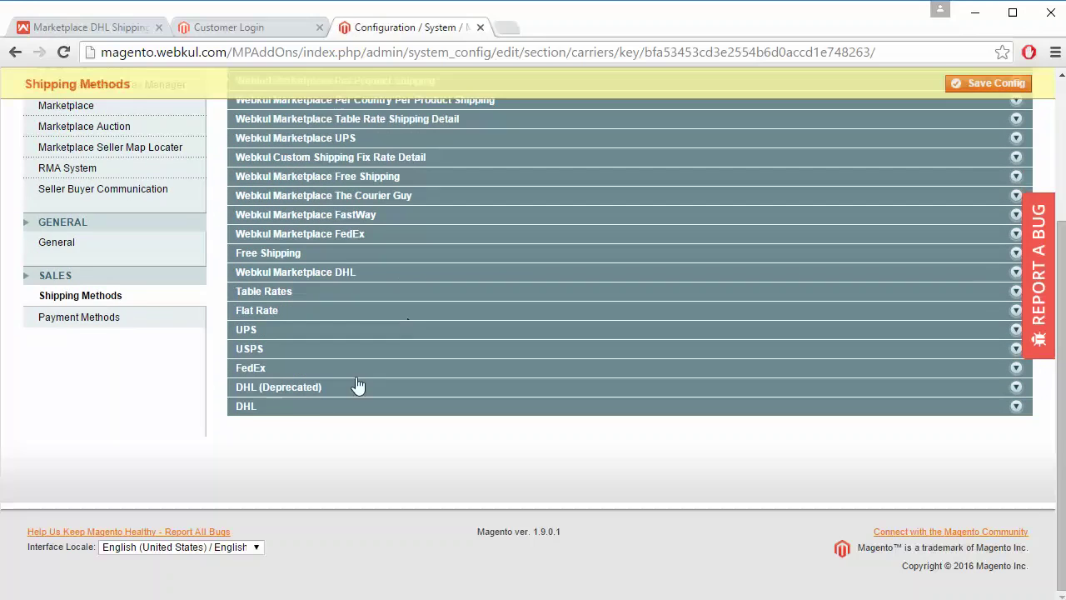
click(321, 414)
scroll(381, 510, down, 1)
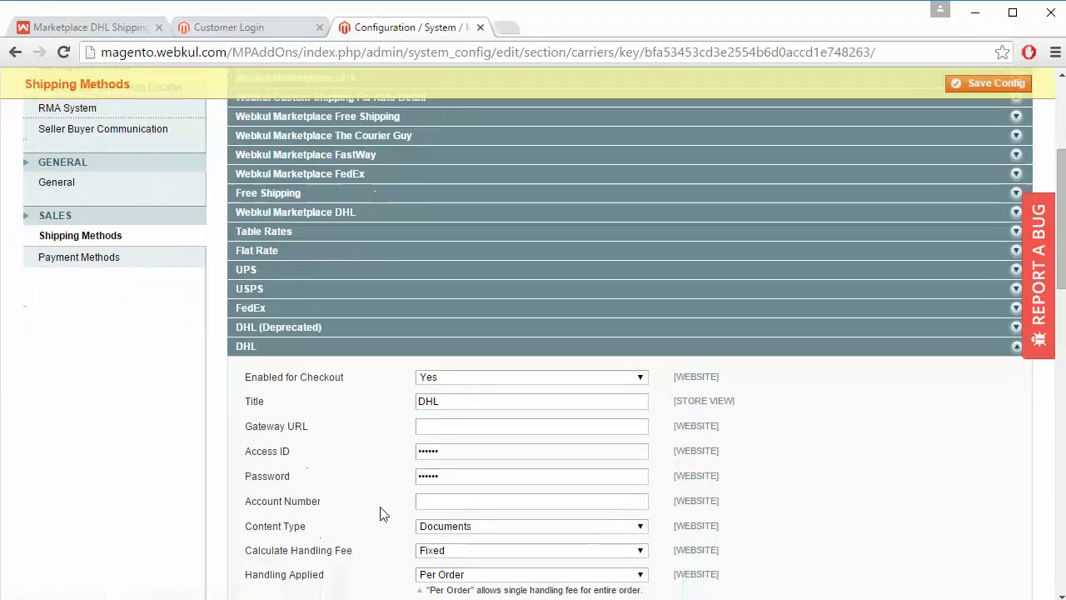
click(463, 371)
click(463, 372)
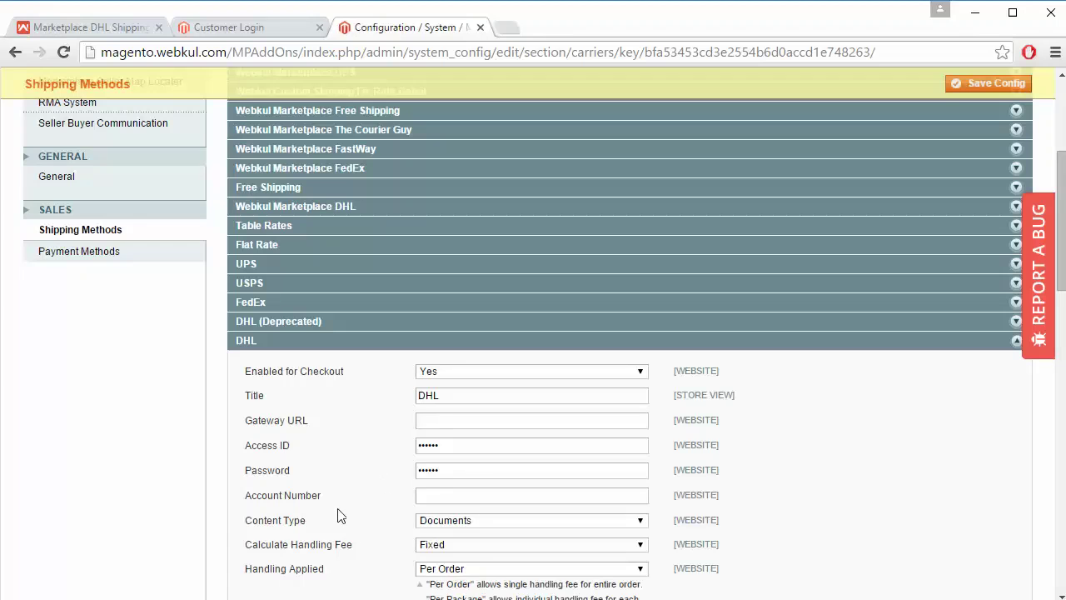
scroll(341, 514, down, 1)
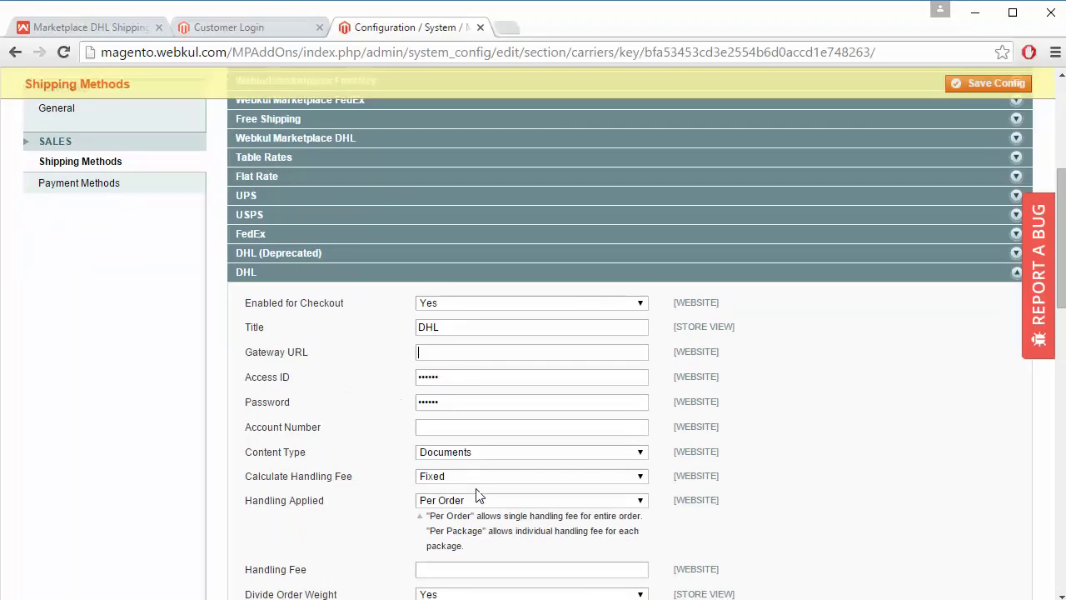
scroll(392, 446, down, 3)
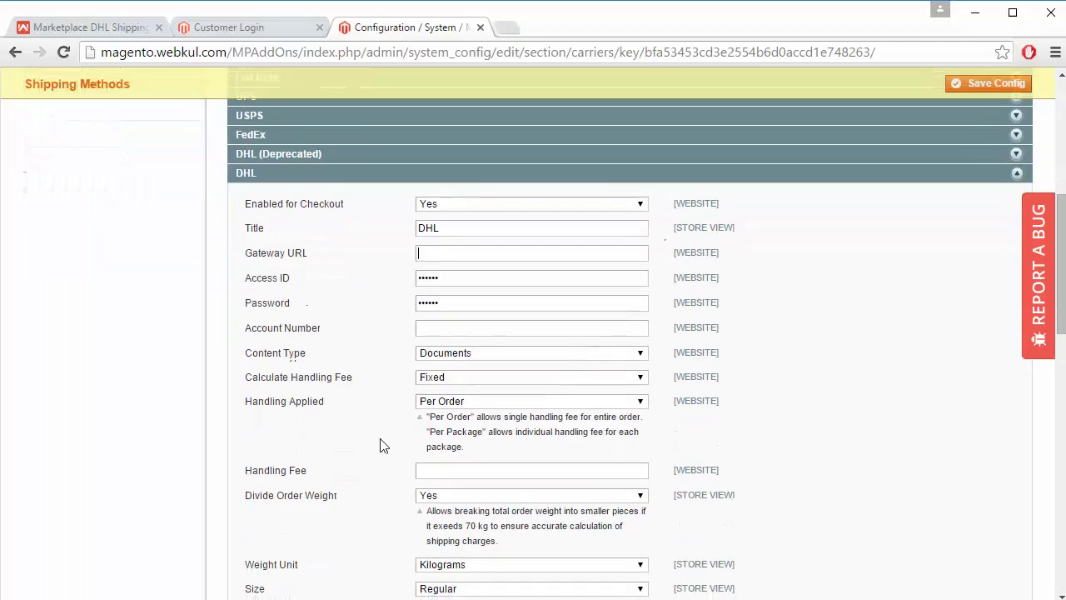
click(490, 355)
click(490, 355)
click(491, 356)
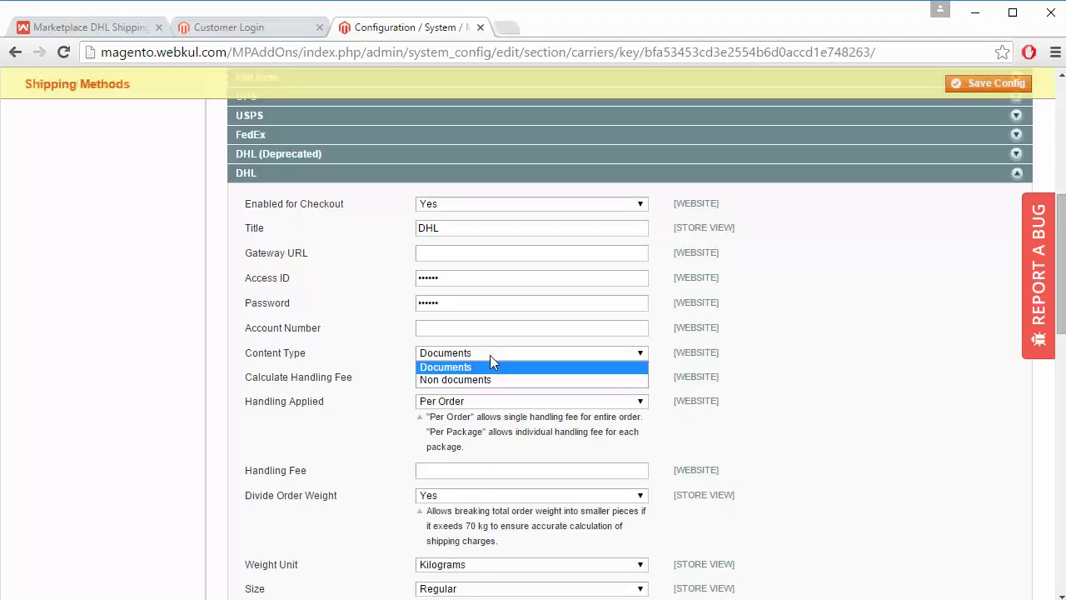
click(394, 344)
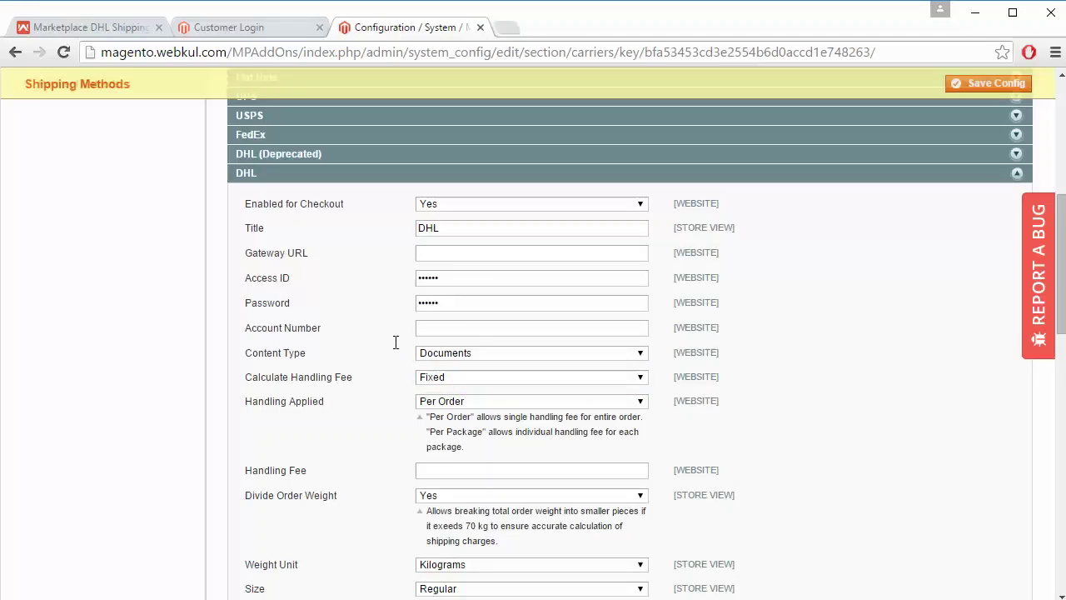
click(465, 378)
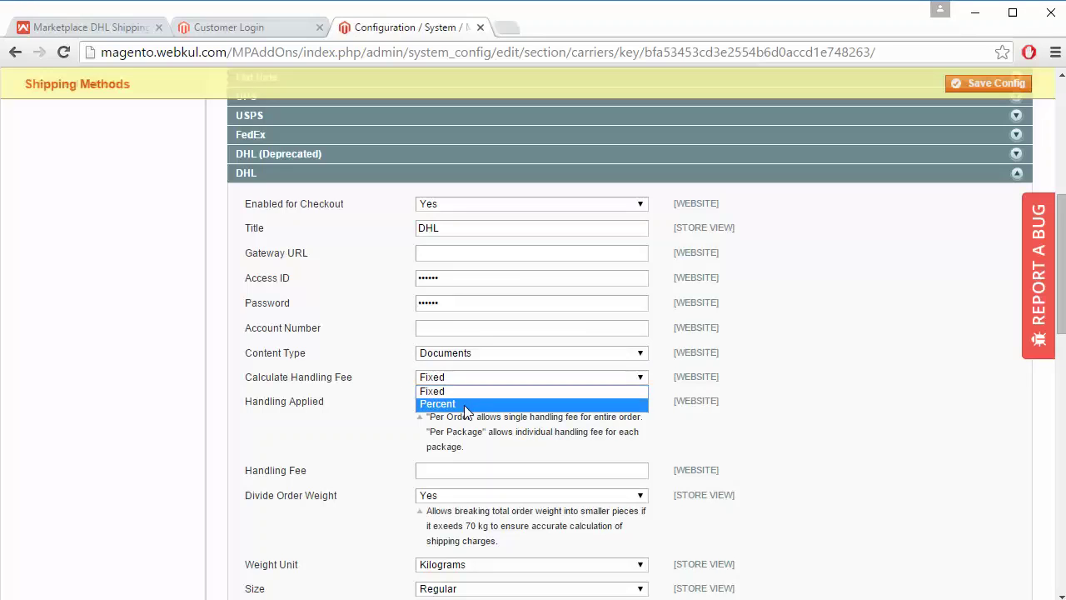
click(393, 373)
scroll(393, 398, down, 1)
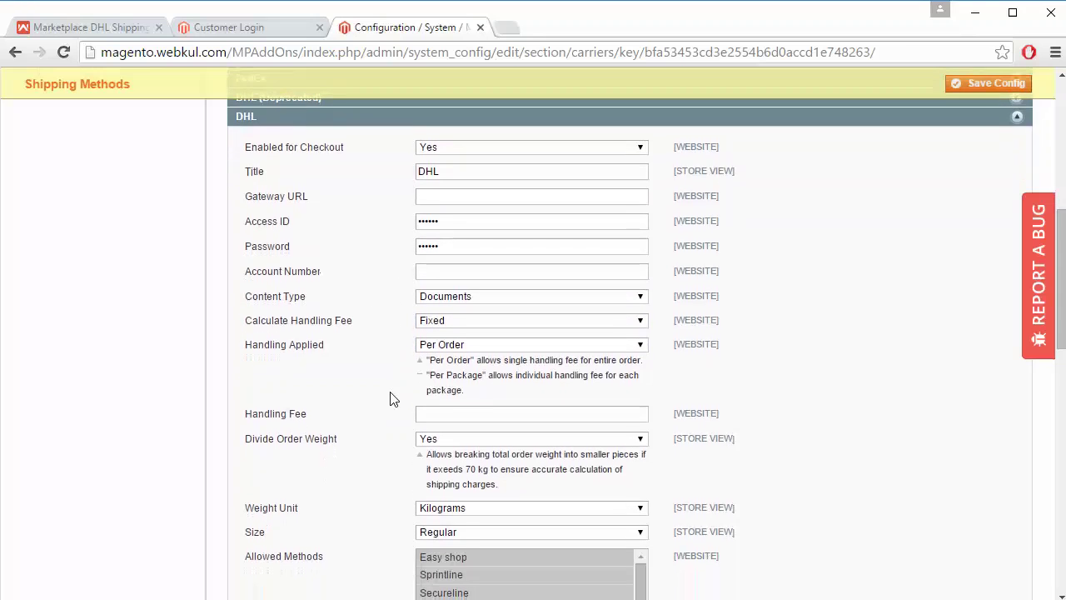
click(481, 346)
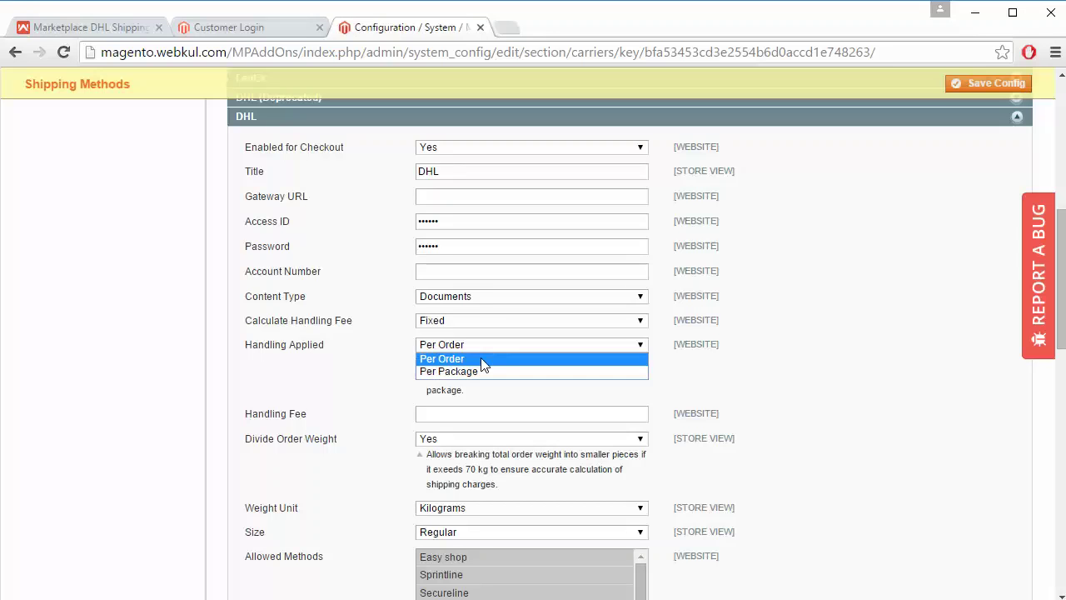
click(393, 340)
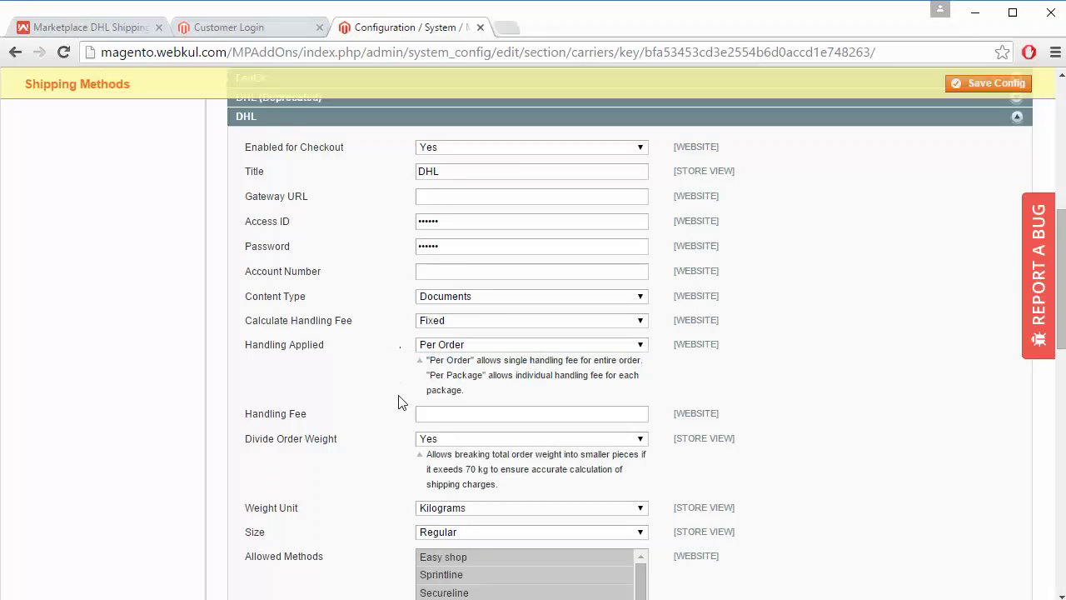
scroll(400, 400, down, 1)
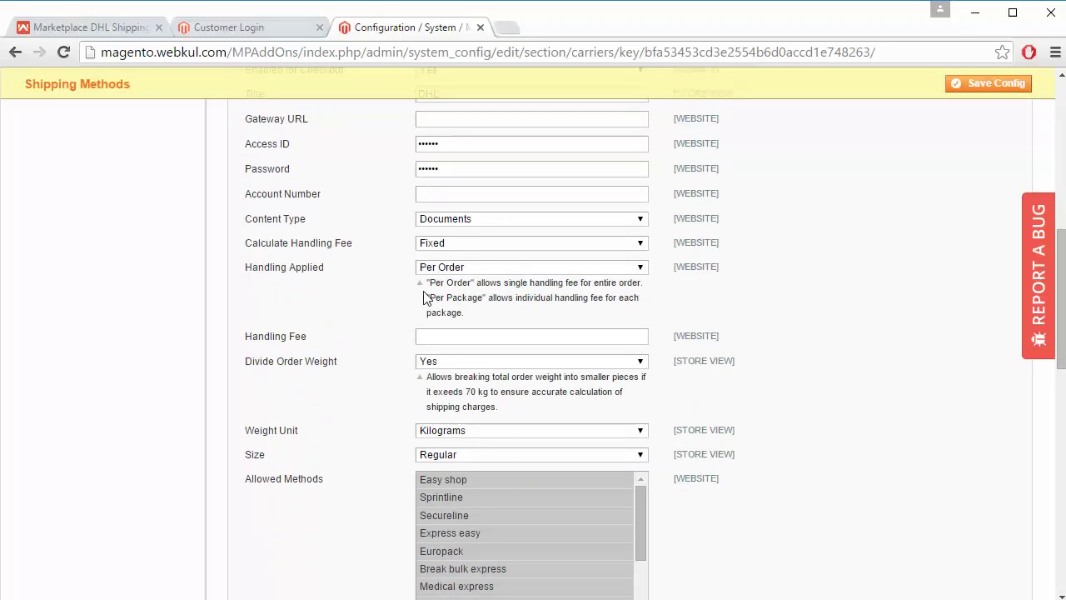
click(452, 332)
text(215)
key(BackSpace)
key(BackSpace)
key(BackSpace)
text(15)
key(BackSpace)
key(BackSpace)
text(10)
key(BackSpace)
key(BackSpace)
scroll(405, 343, down, 1)
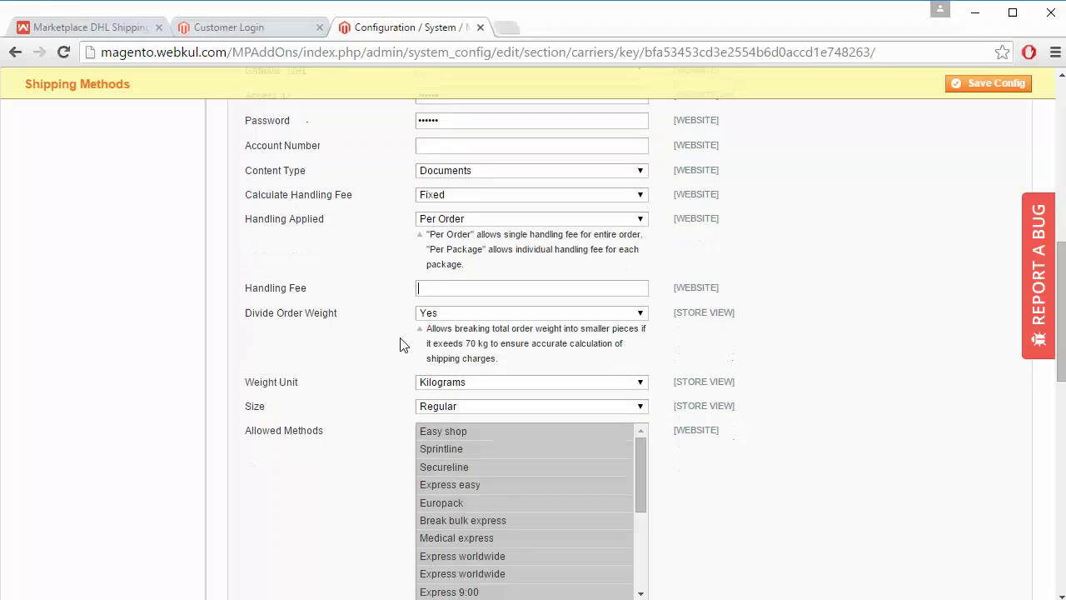
Keep DHL's Divide Order Weight at Yes and Weight Unit at Kilograms.
click(464, 286)
click(464, 285)
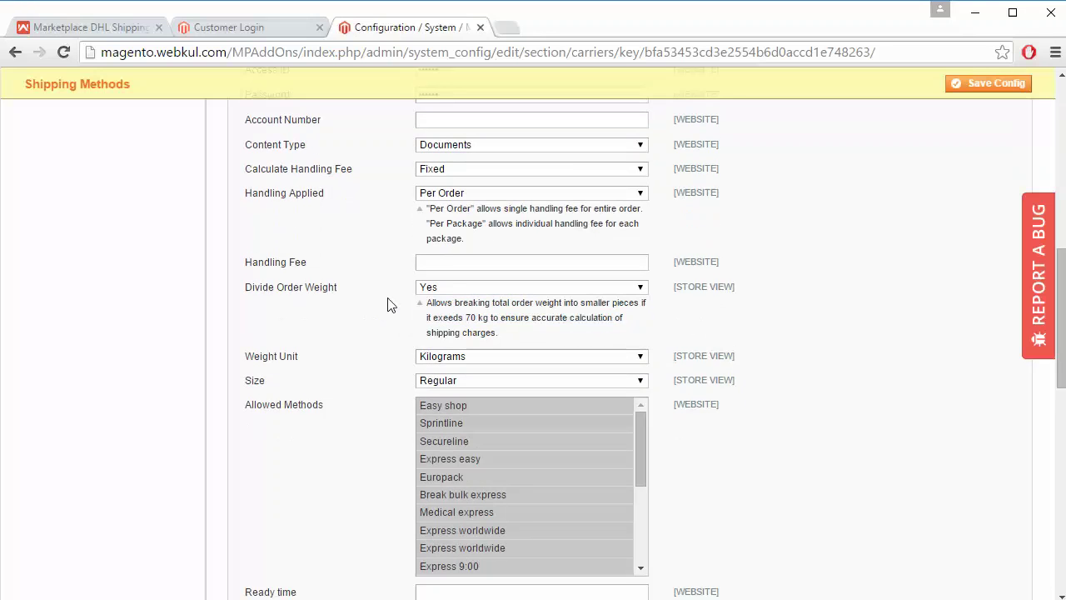
scroll(388, 304, down, 1)
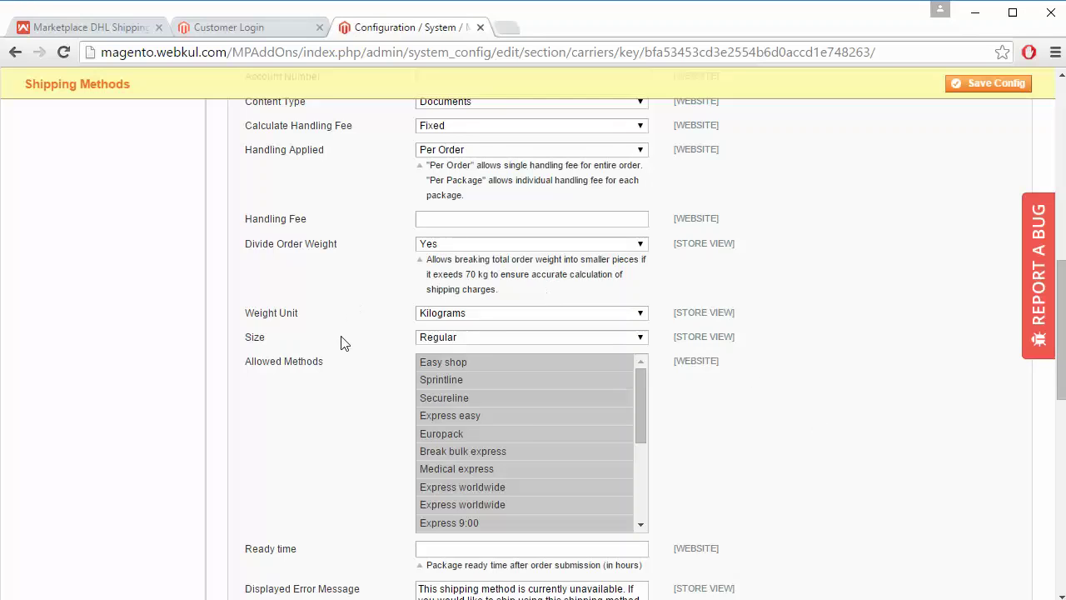
click(492, 315)
click(492, 315)
click(492, 315)
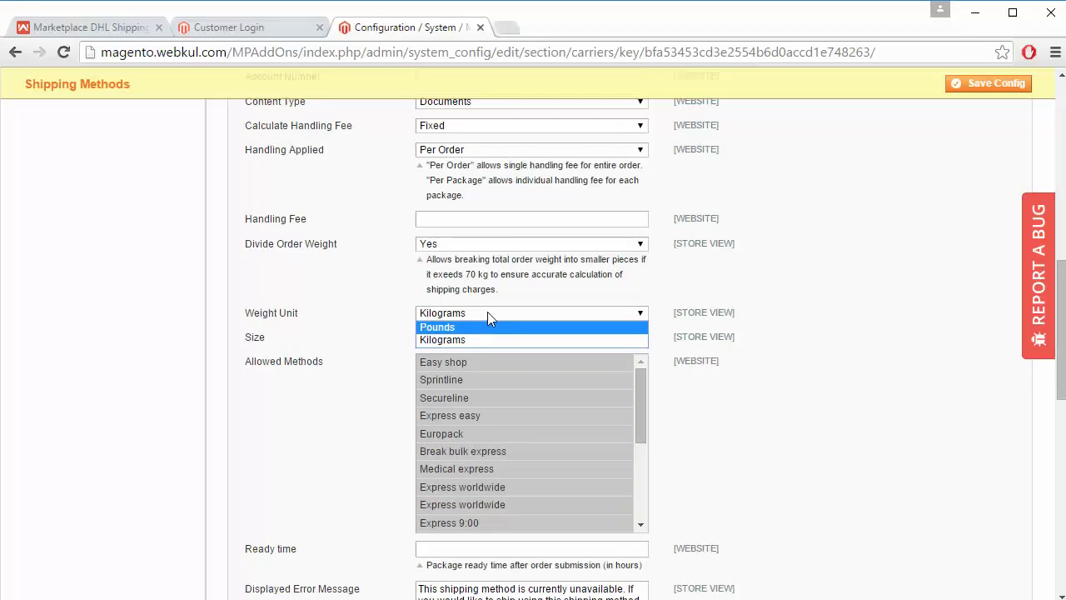
click(355, 281)
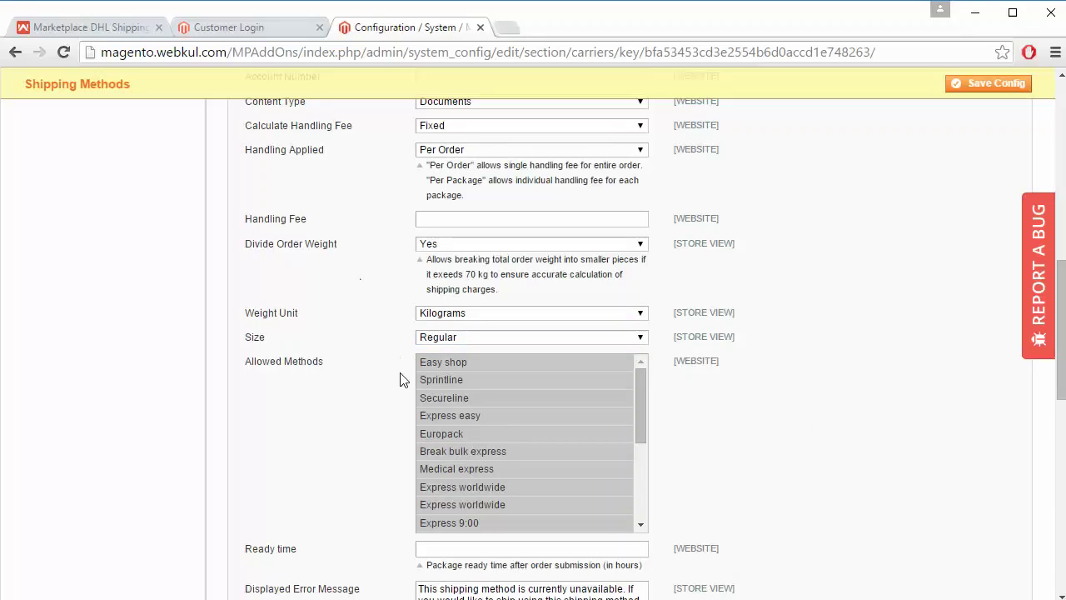
scroll(400, 379, down, 1)
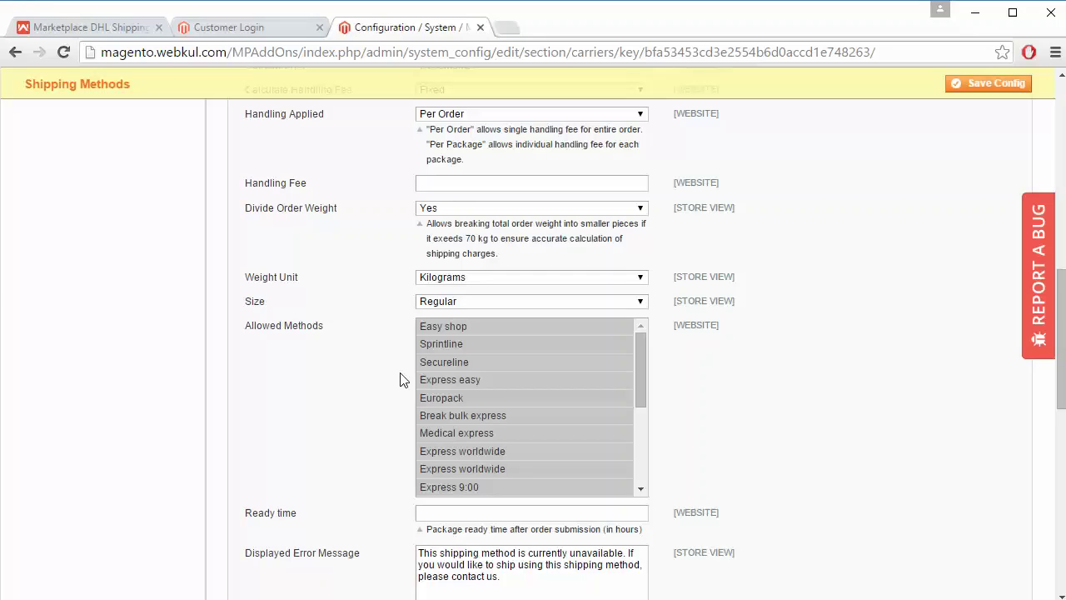
click(453, 301)
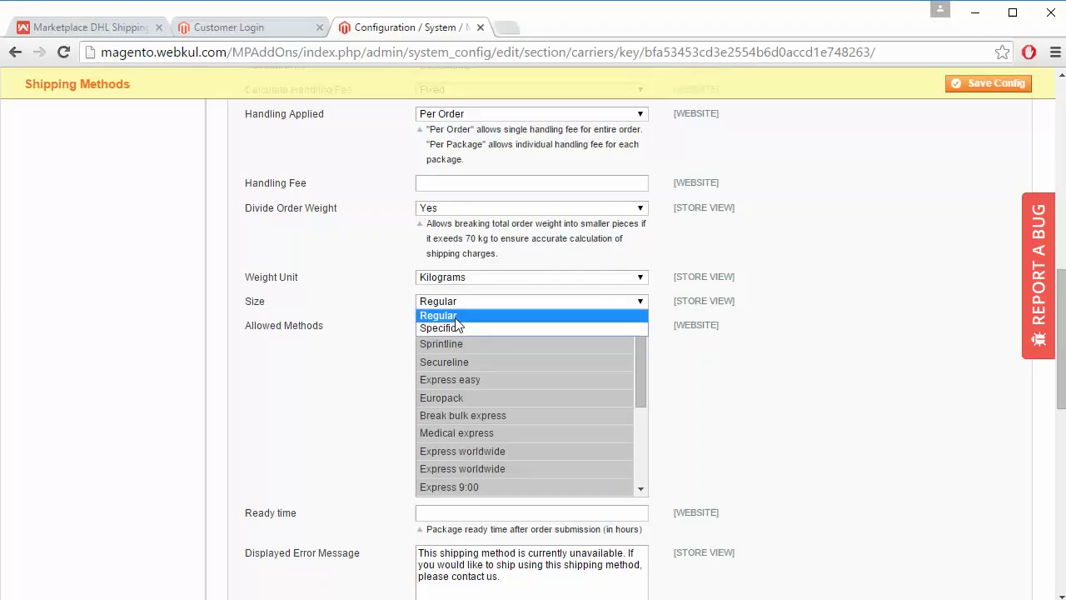
click(371, 290)
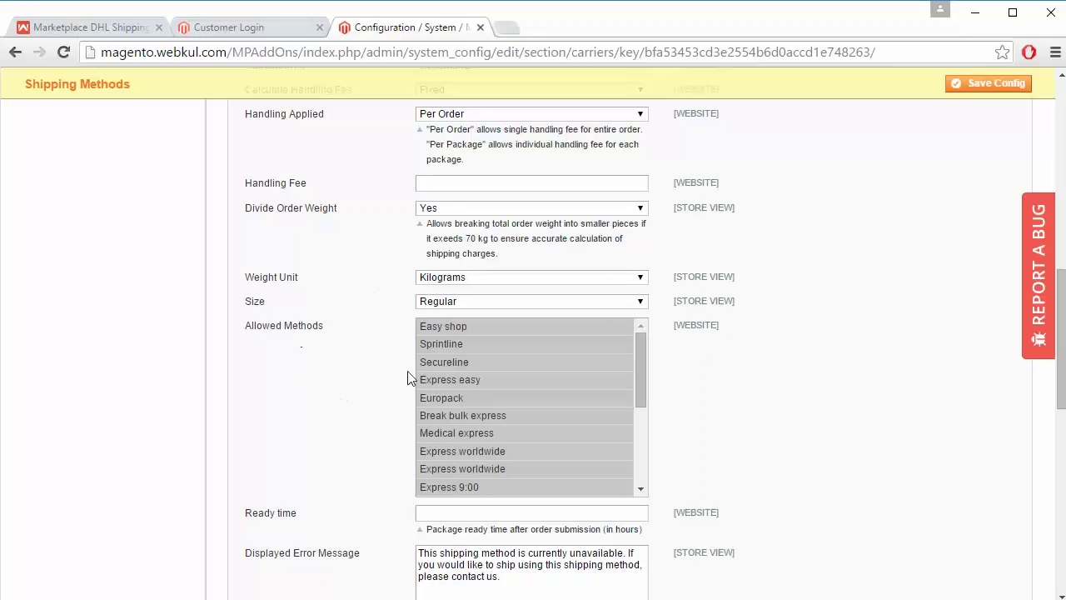
scroll(518, 409, down, 5)
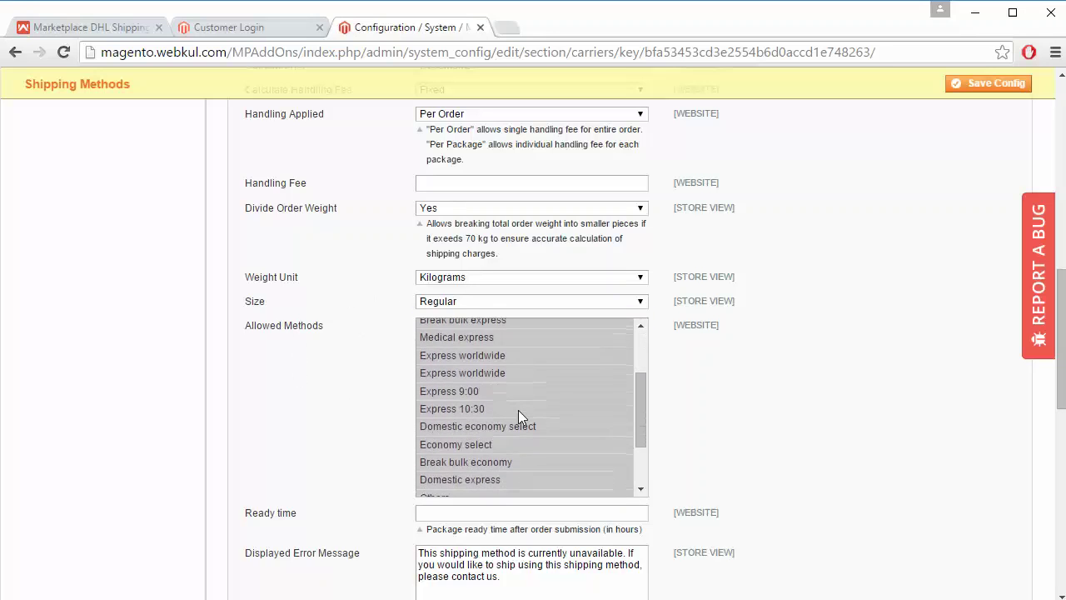
scroll(518, 410, down, 2)
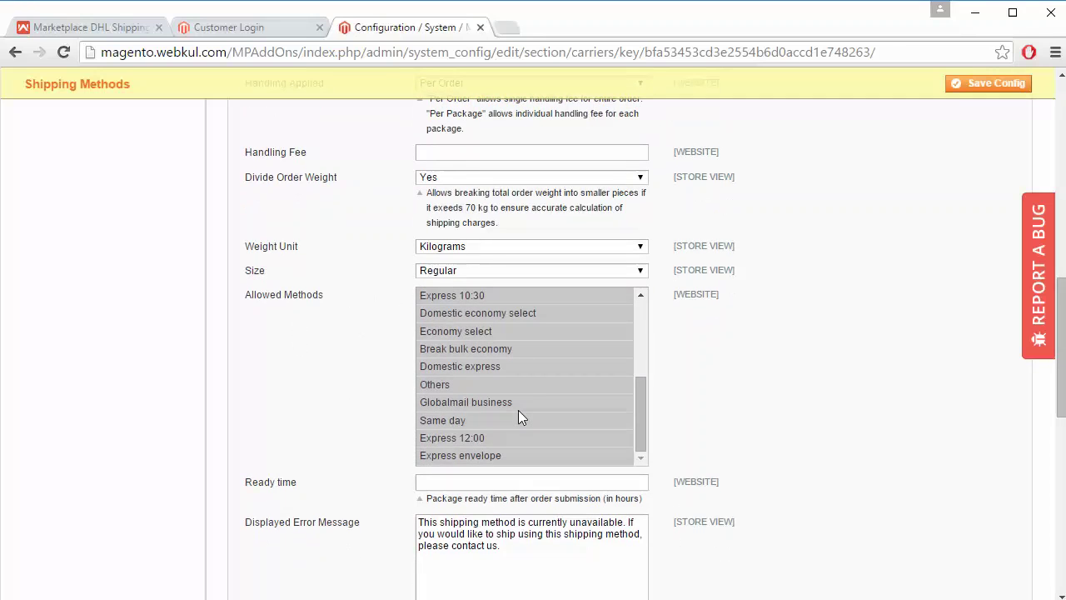
scroll(515, 395, up, 8)
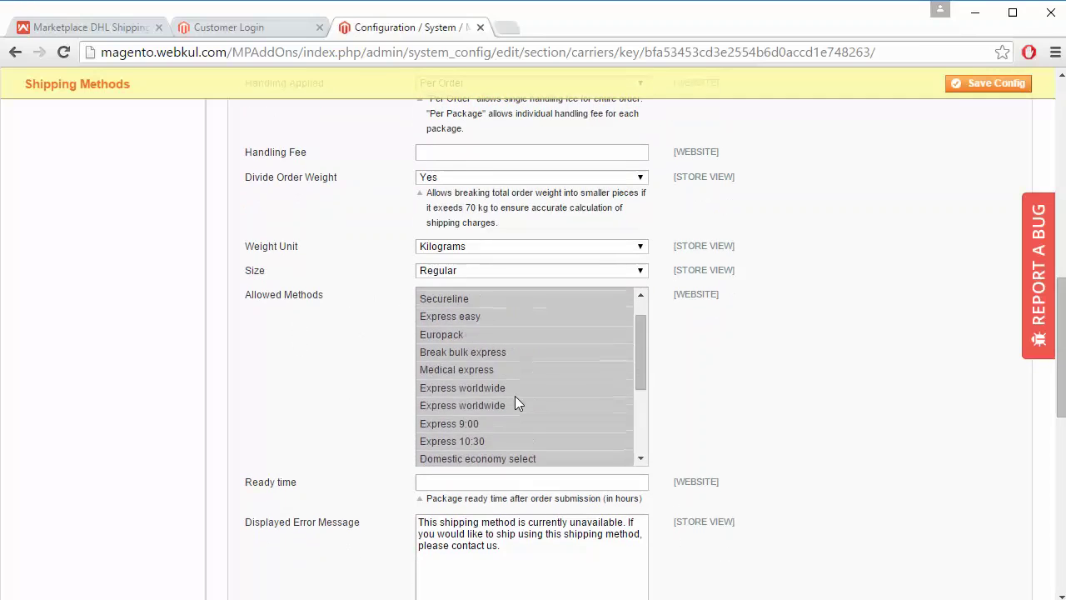
scroll(364, 456, down, 5)
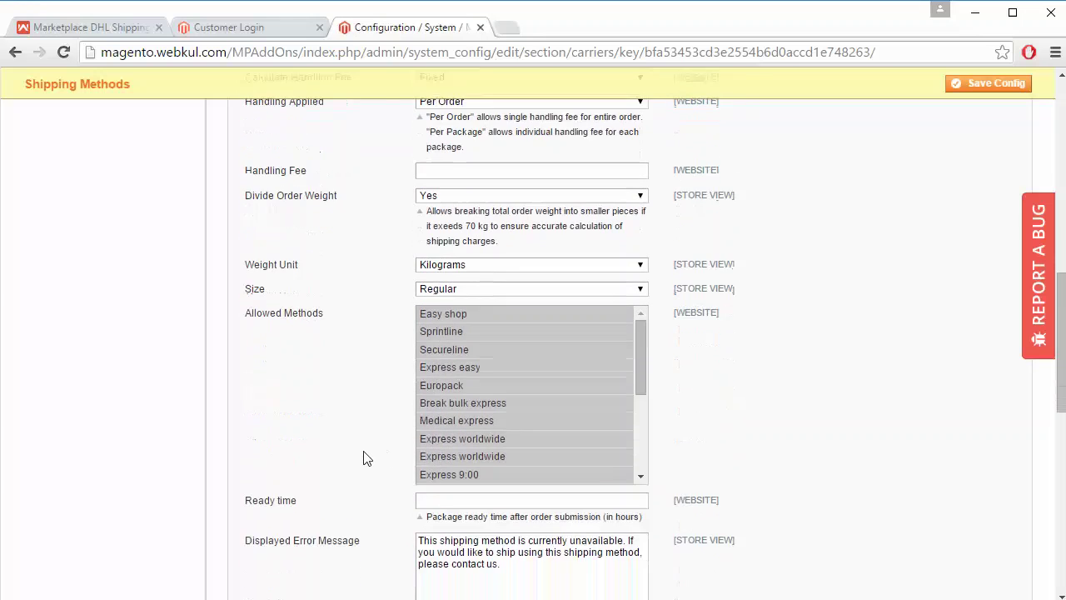
scroll(364, 456, down, 1)
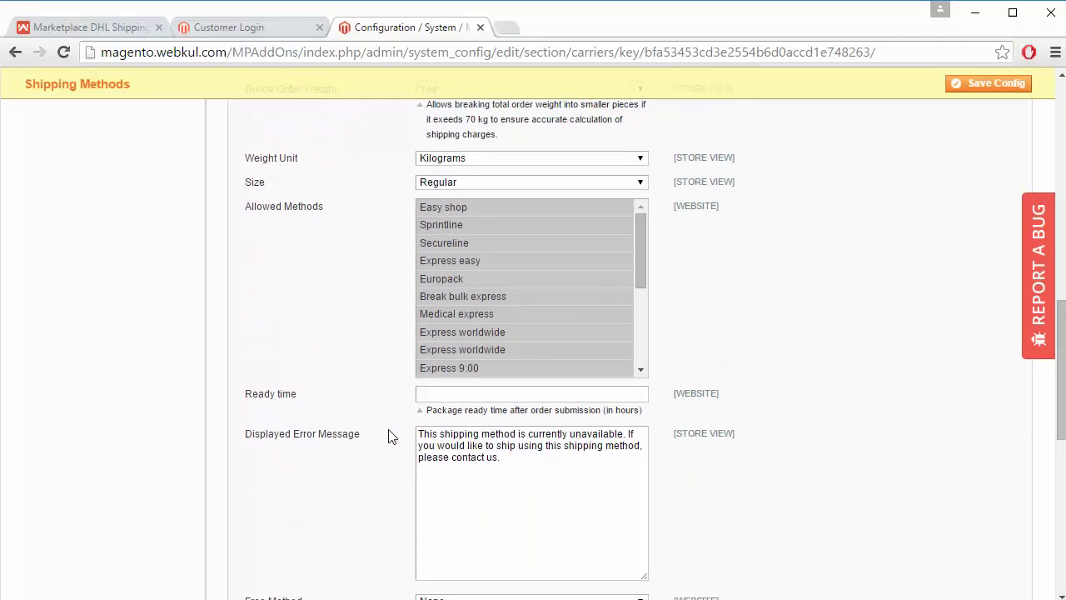
scroll(389, 437, down, 2)
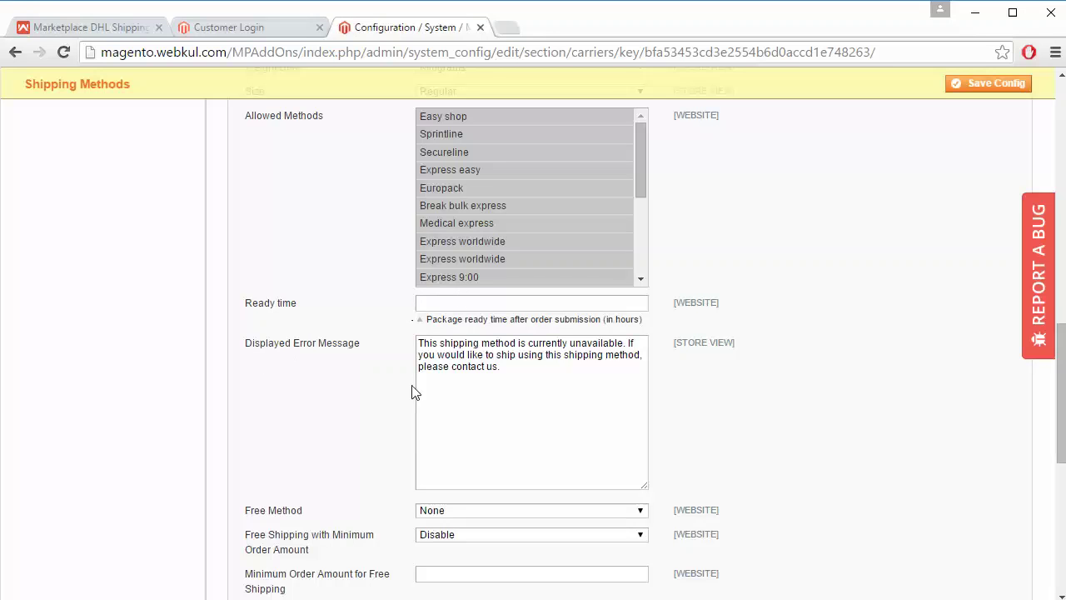
scroll(414, 434, down, 1)
click(534, 343)
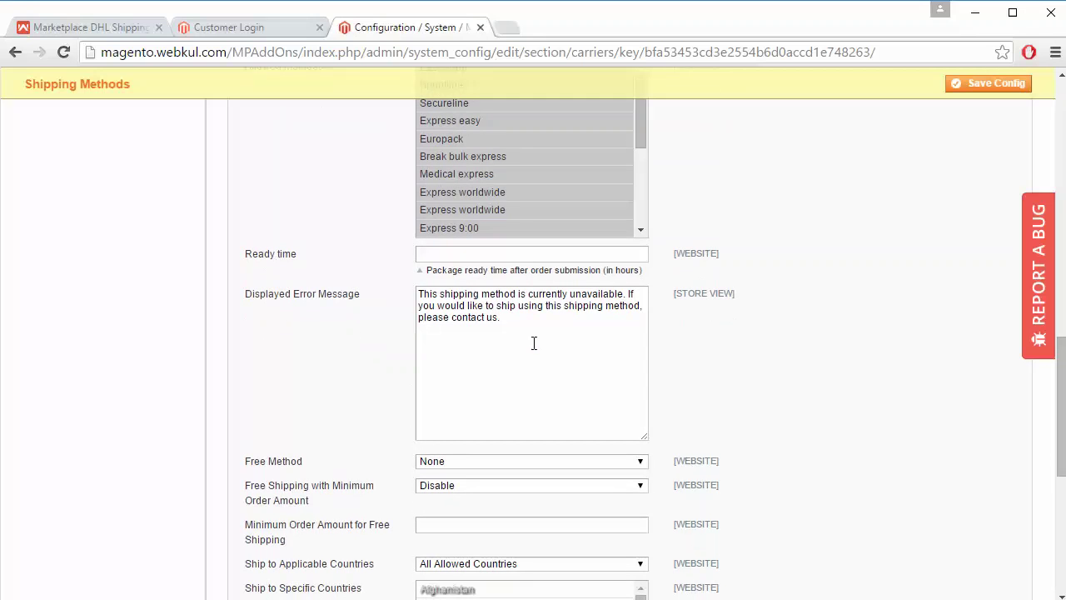
scroll(363, 352, down, 4)
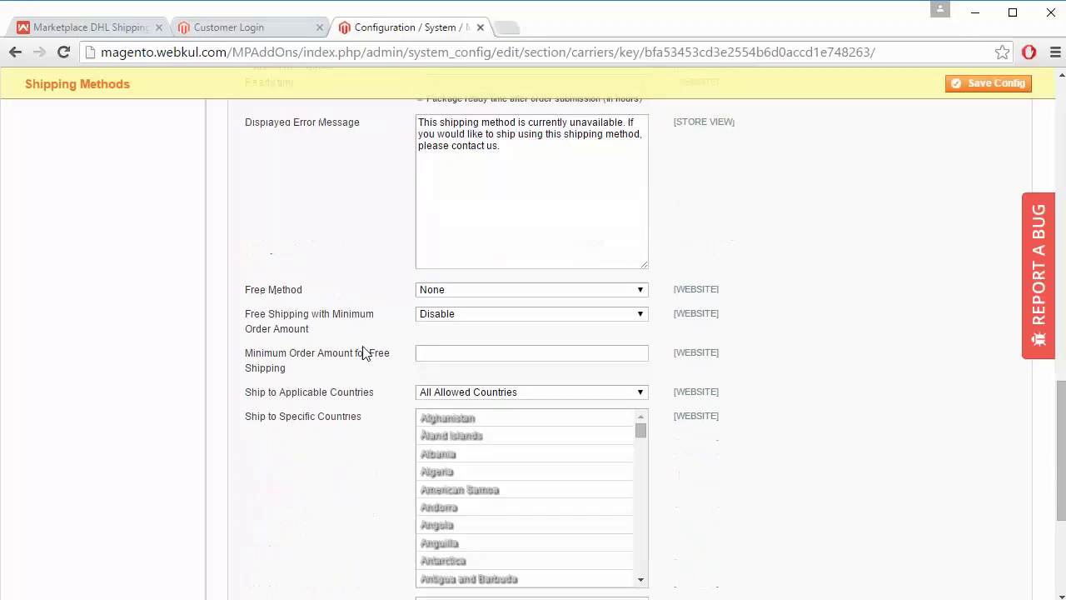
click(480, 278)
click(480, 278)
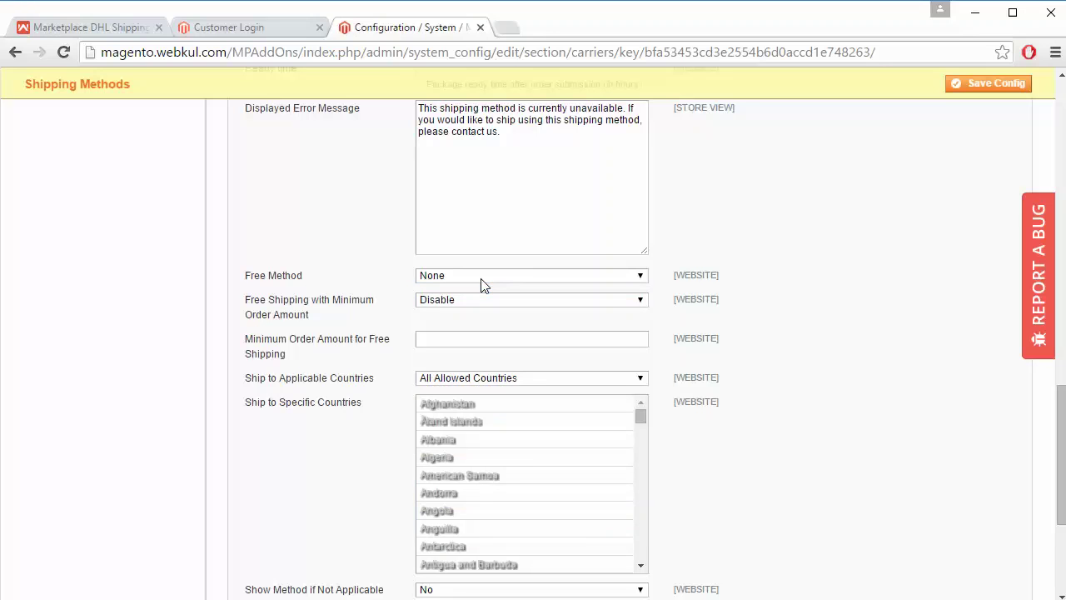
click(481, 281)
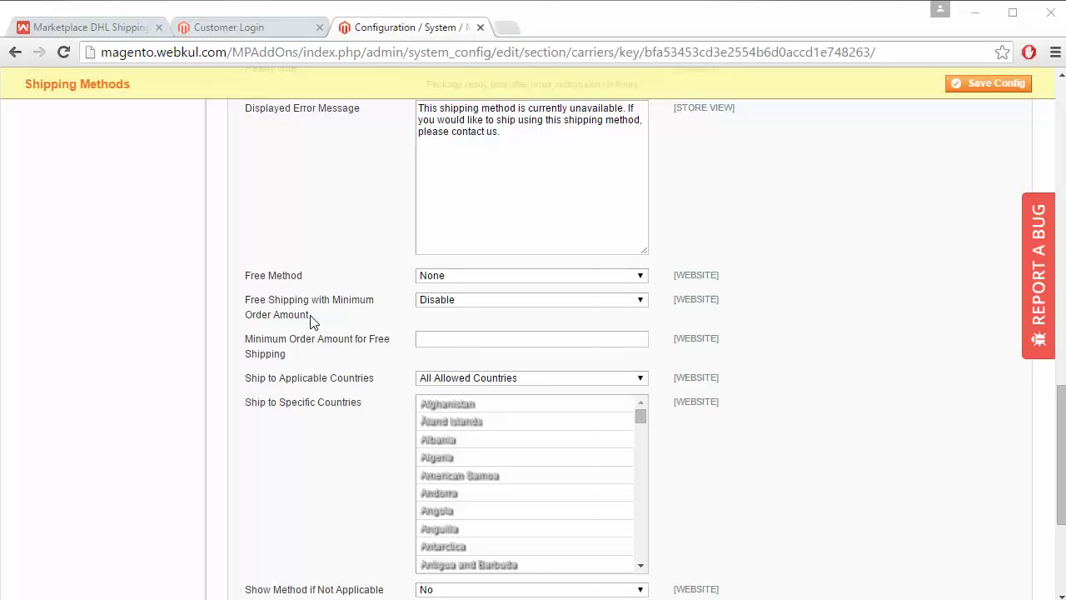
click(462, 305)
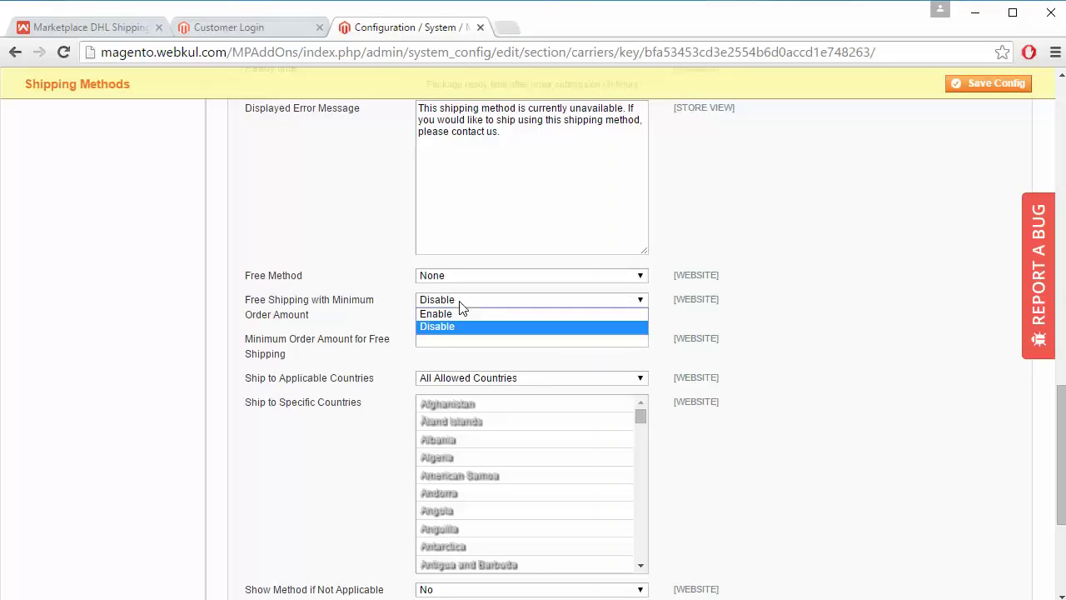
click(463, 305)
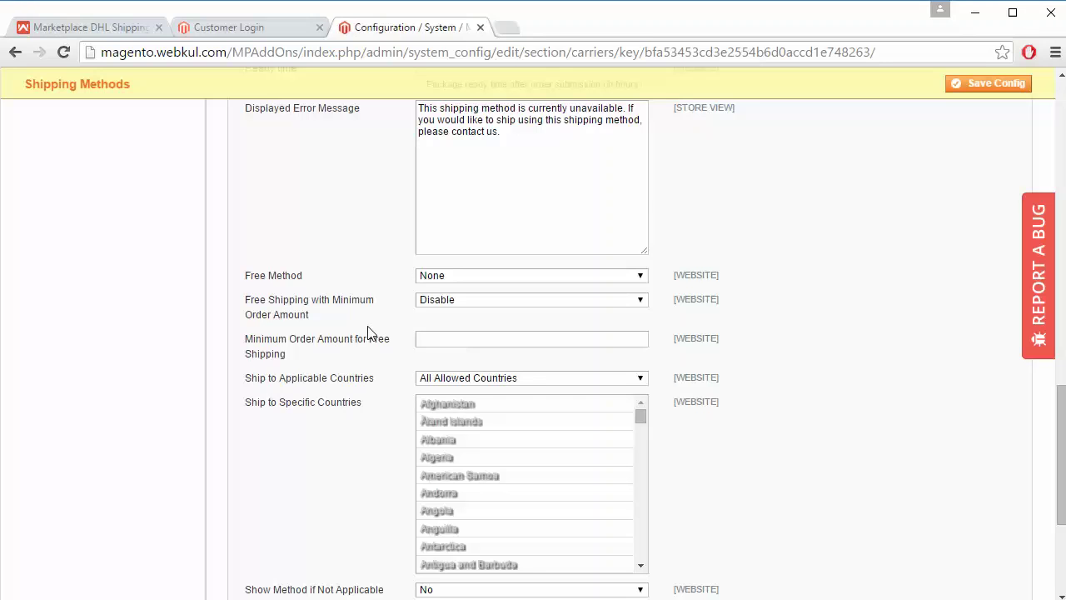
scroll(372, 333, down, 3)
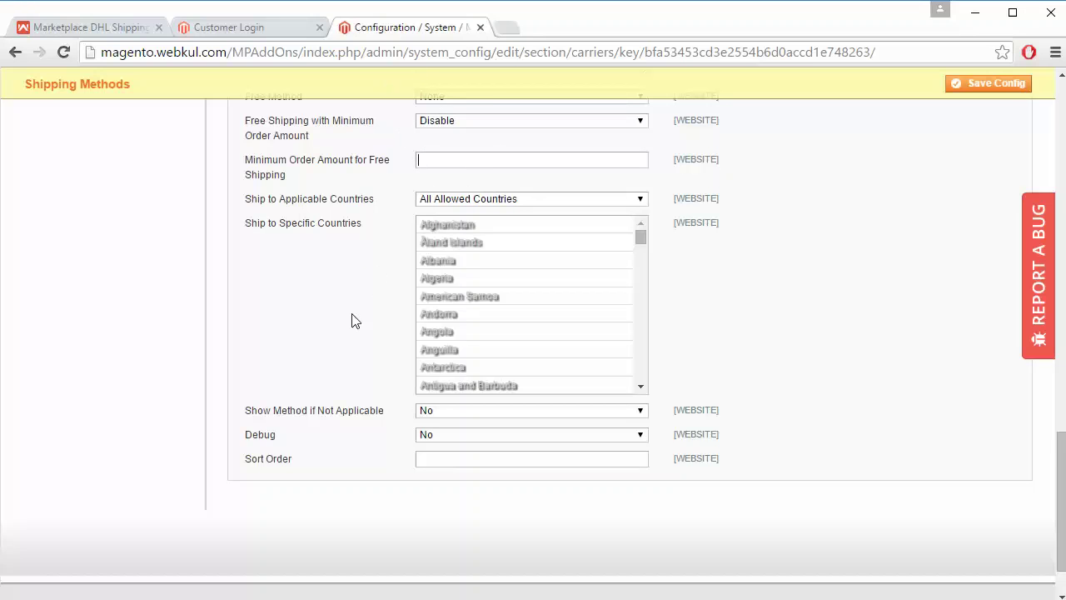
click(555, 200)
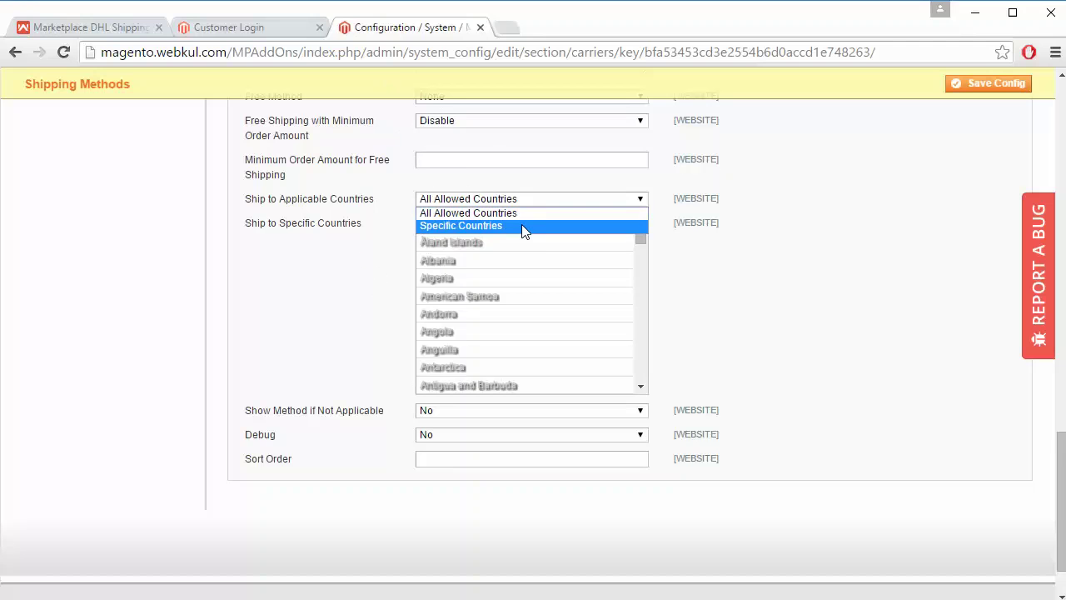
click(330, 290)
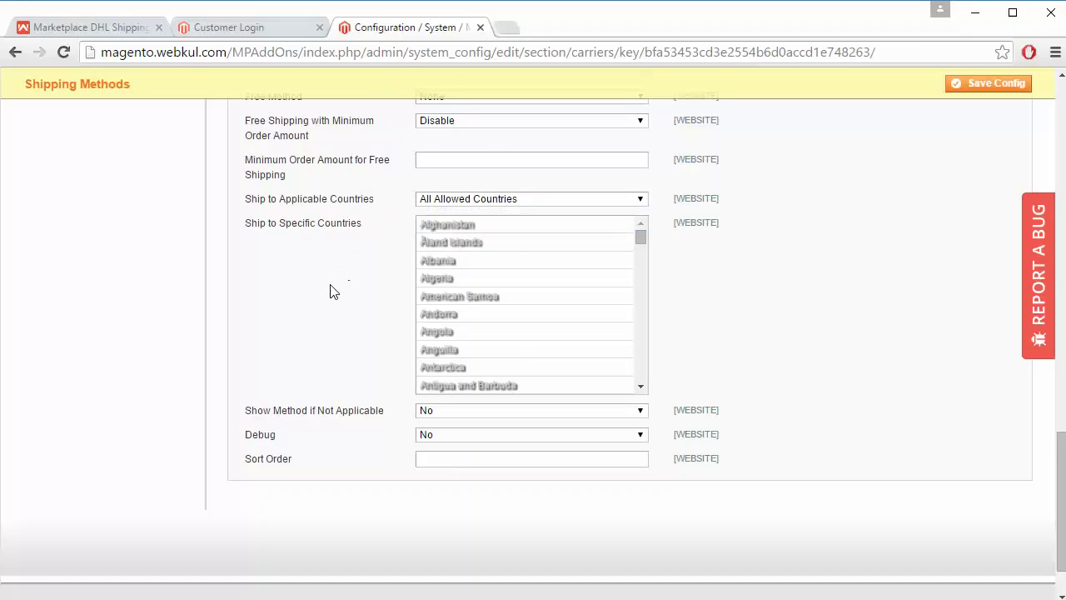
scroll(330, 289, down, 2)
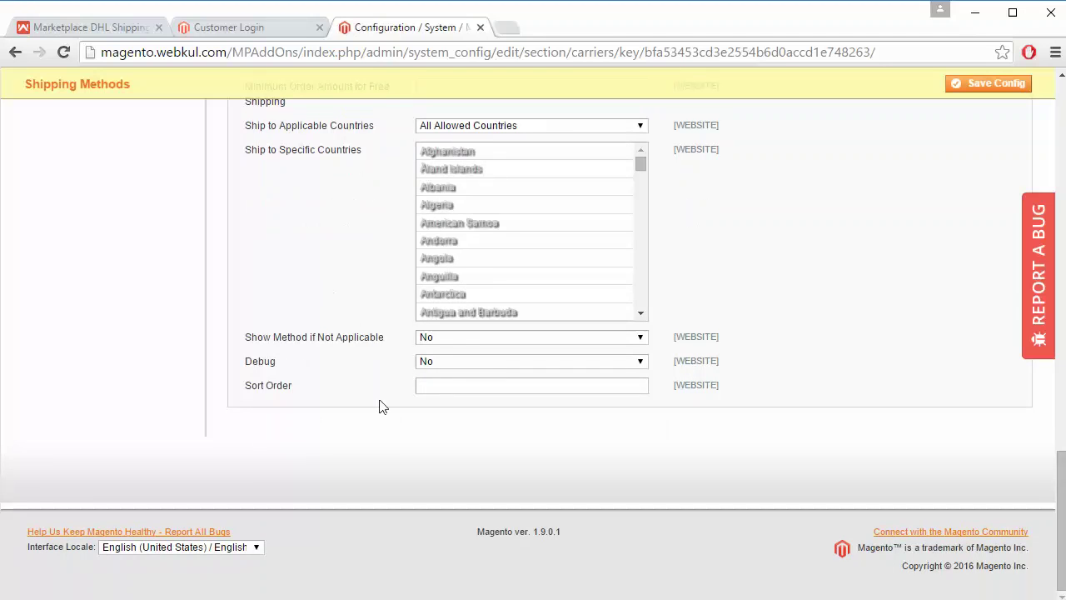
click(467, 343)
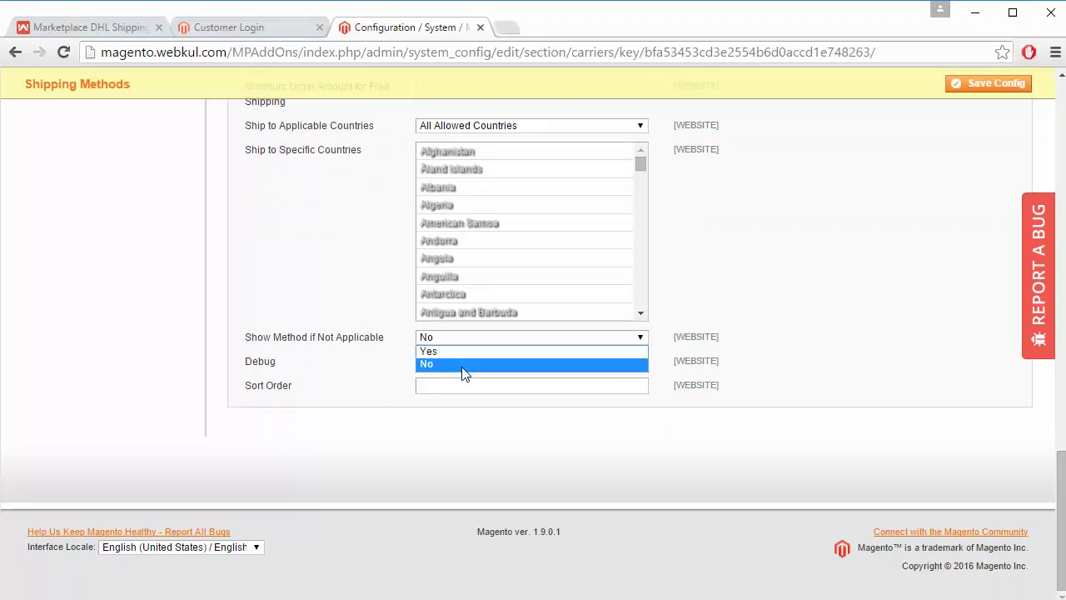
click(376, 369)
click(441, 364)
click(442, 364)
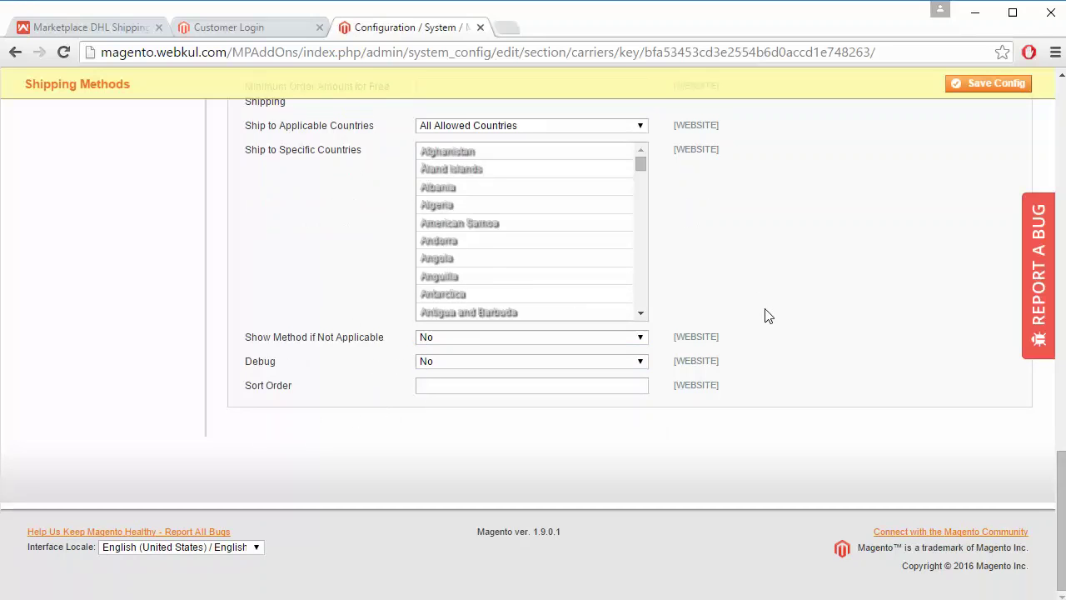
scroll(766, 316, up, 7)
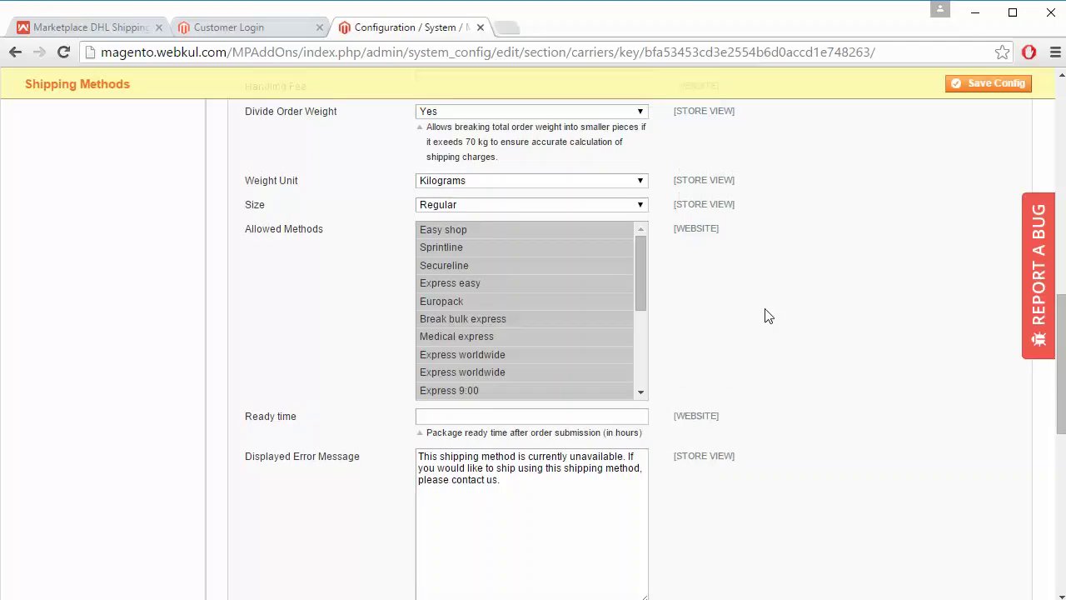
scroll(767, 315, up, 5)
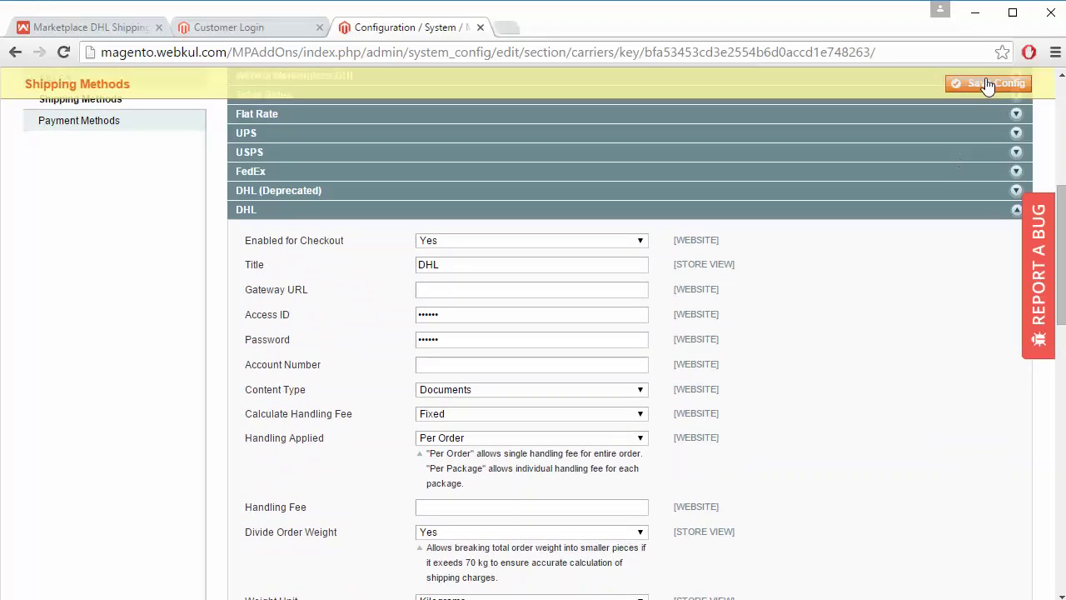
Save the DHL shipping configuration and go to the store's Shopping Cart.
click(974, 88)
scroll(916, 378, down, 3)
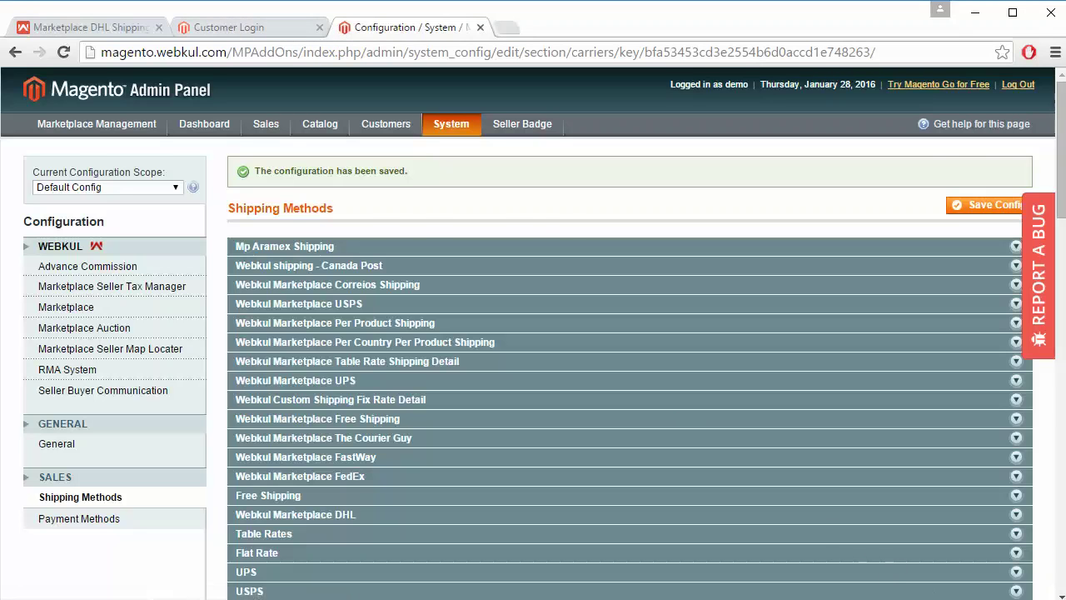
click(227, 27)
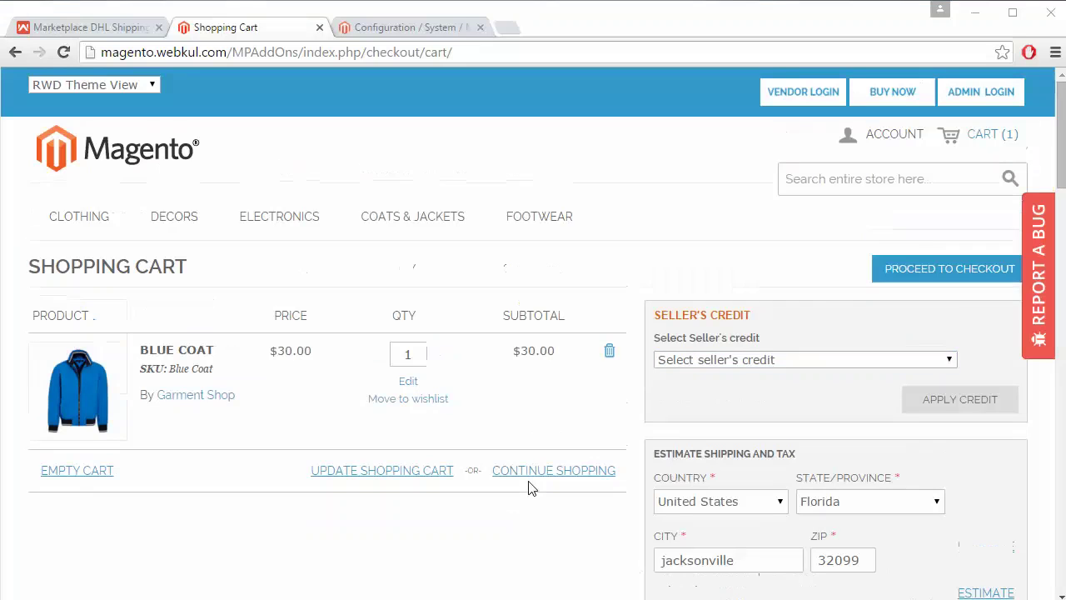
Proceed to checkout for the Blue Coat, shipping to the billing address.
click(953, 271)
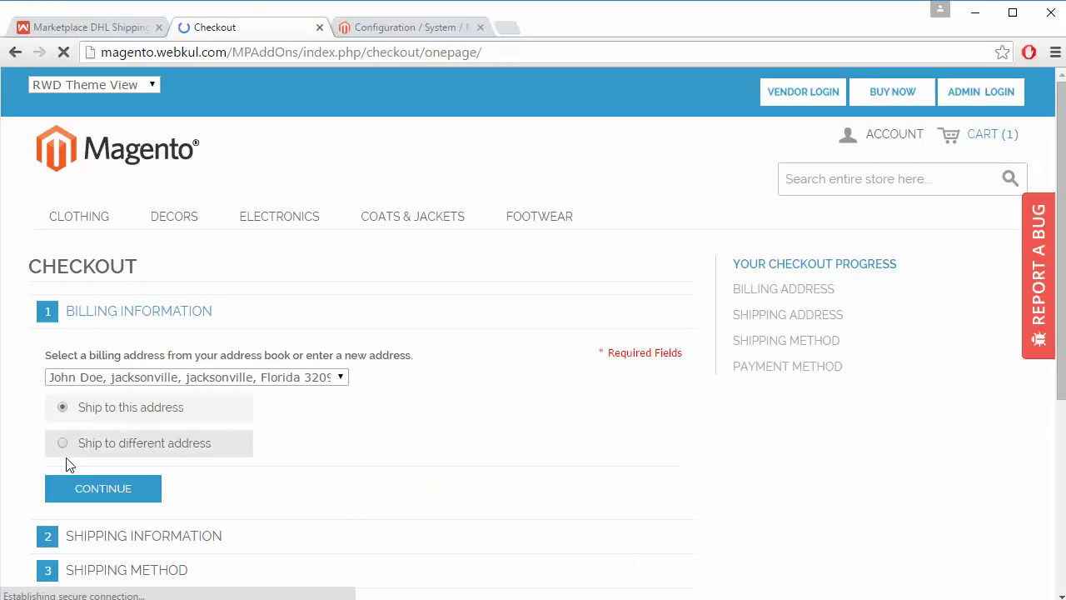
click(86, 490)
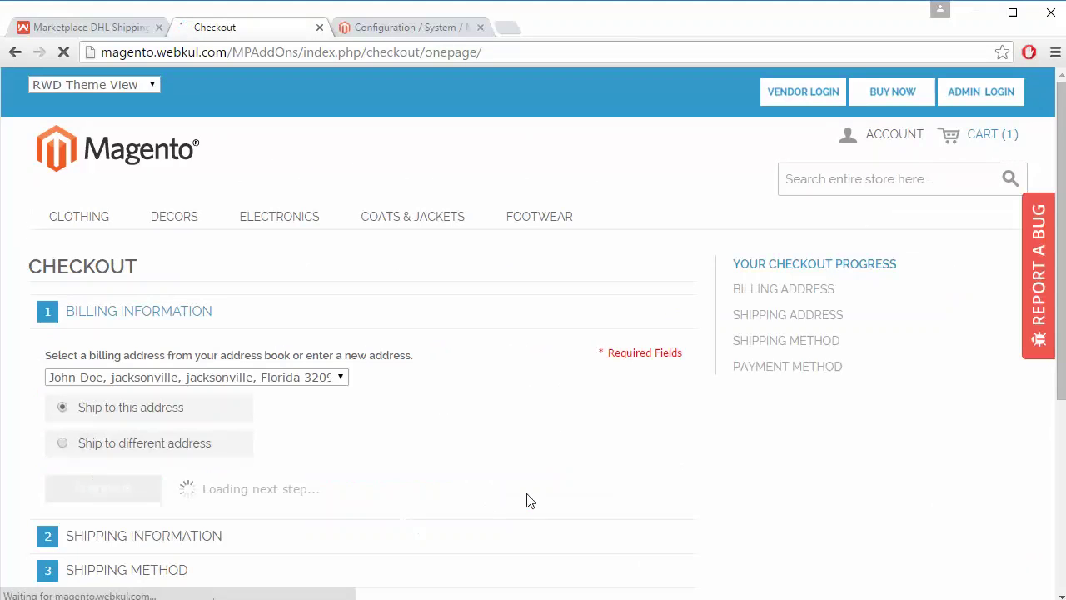
scroll(526, 500, down, 2)
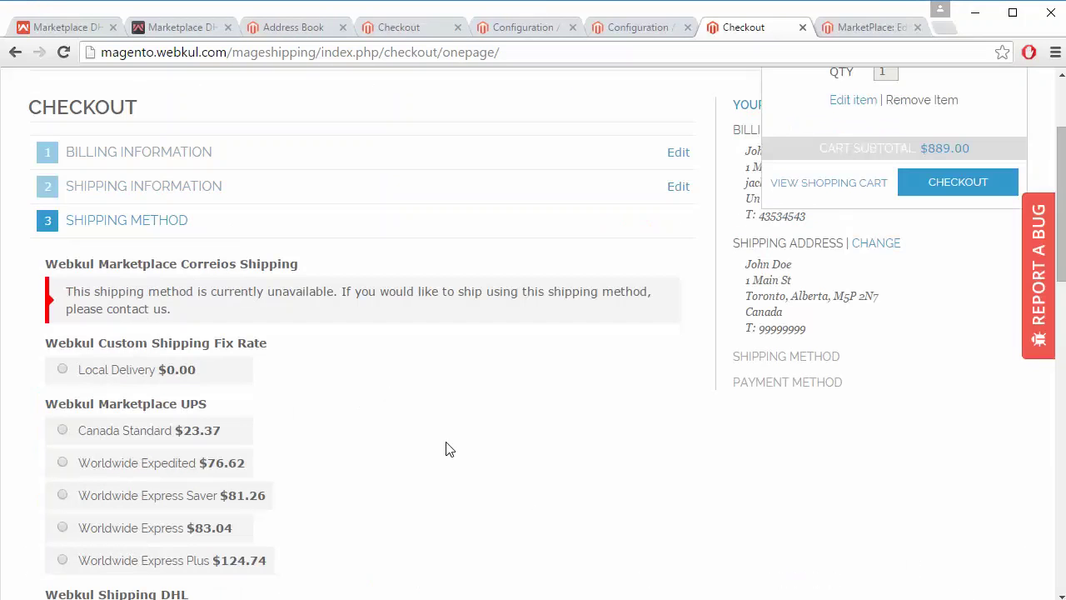
Select DHL Express worldwide ($62.83) shipping and continue to payment.
scroll(445, 450, down, 5)
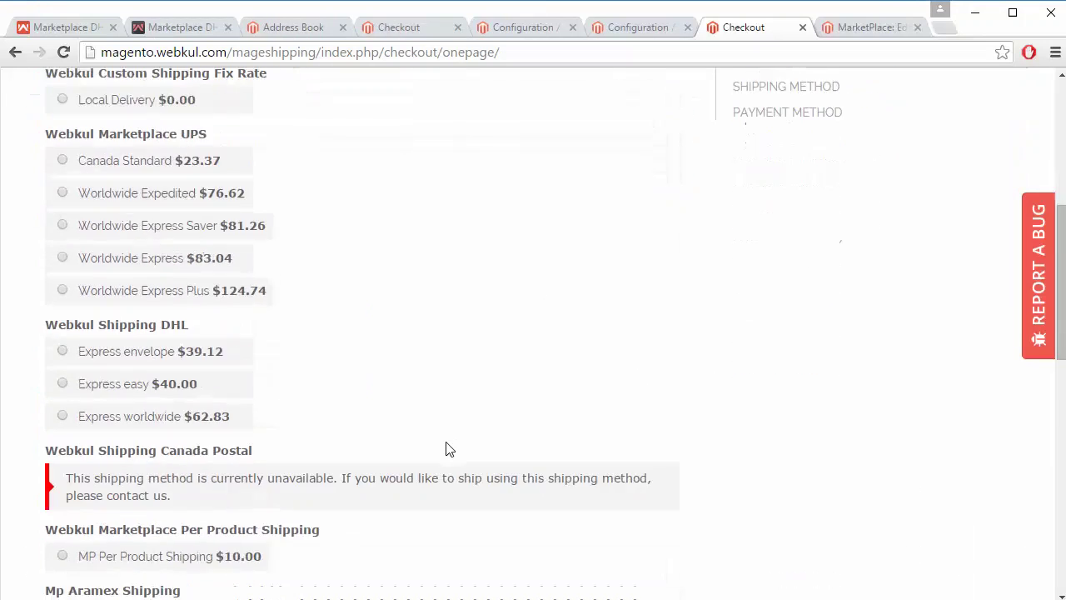
scroll(445, 450, down, 4)
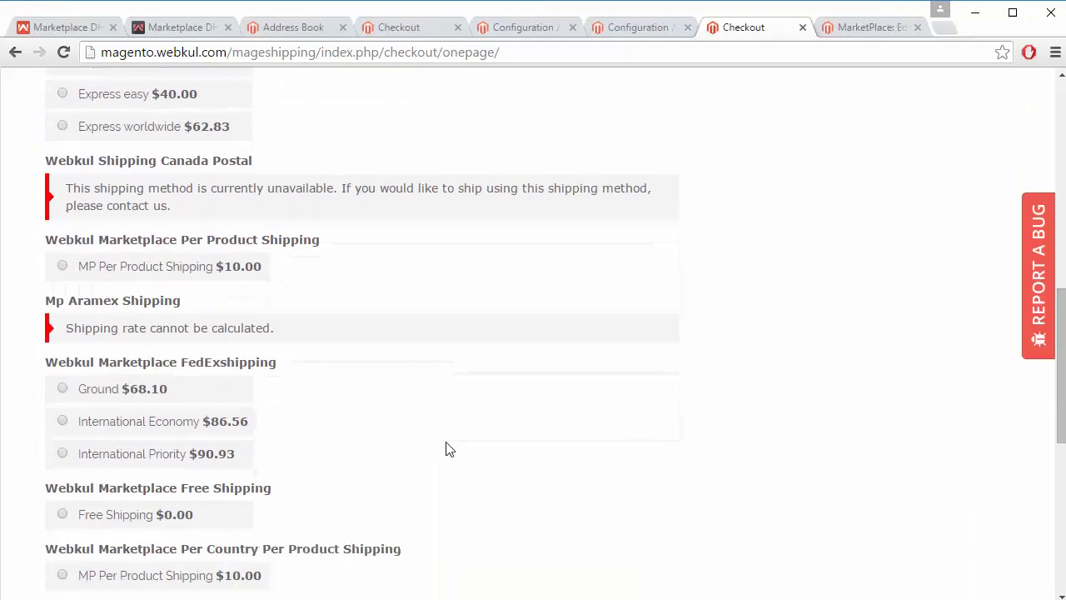
scroll(445, 450, down, 1)
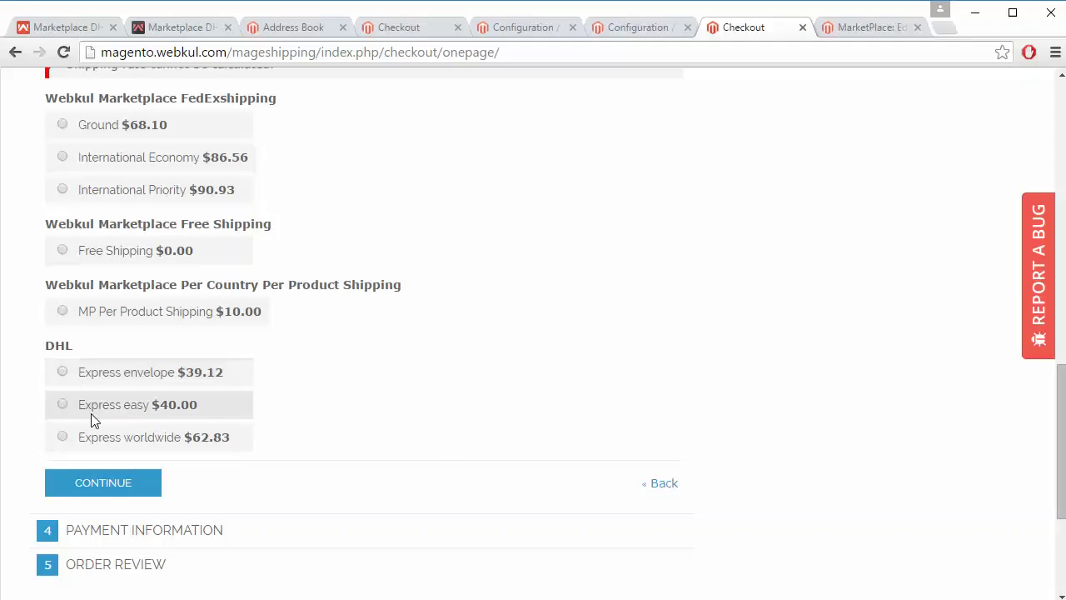
scroll(509, 375, down, 3)
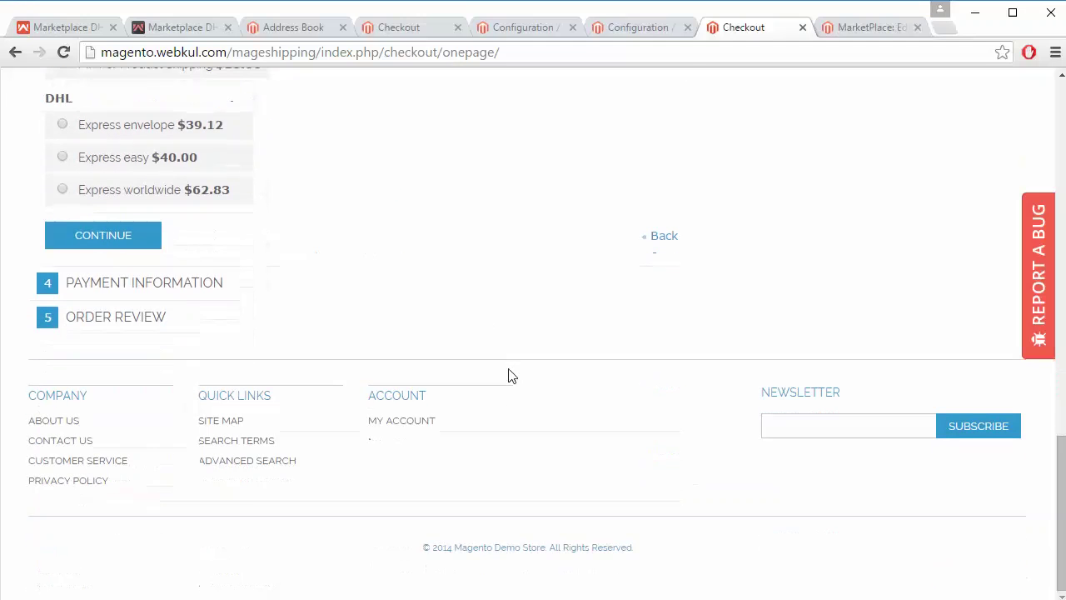
click(61, 129)
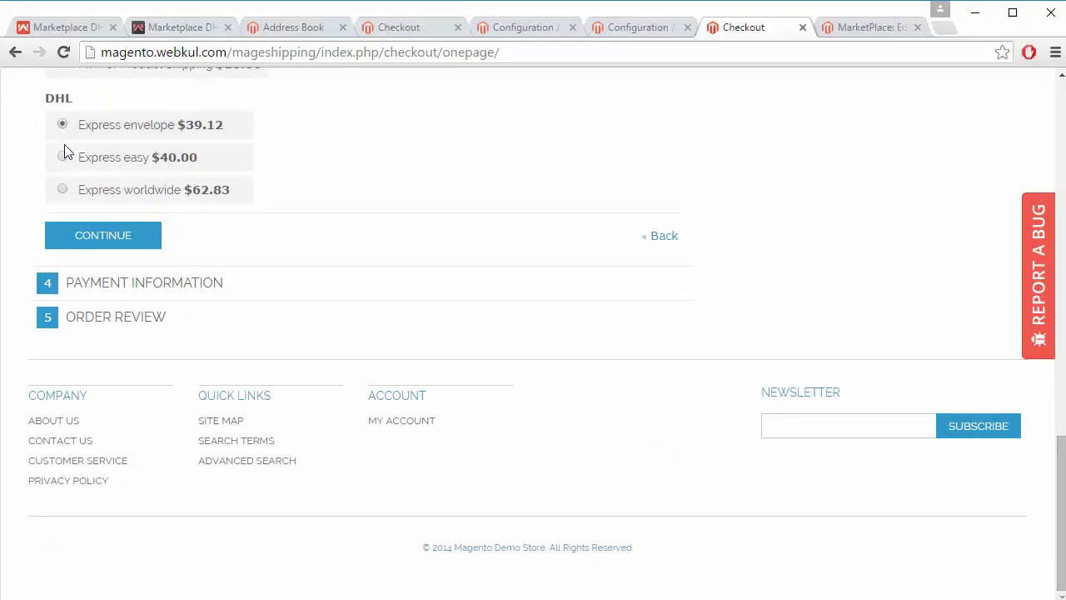
click(63, 190)
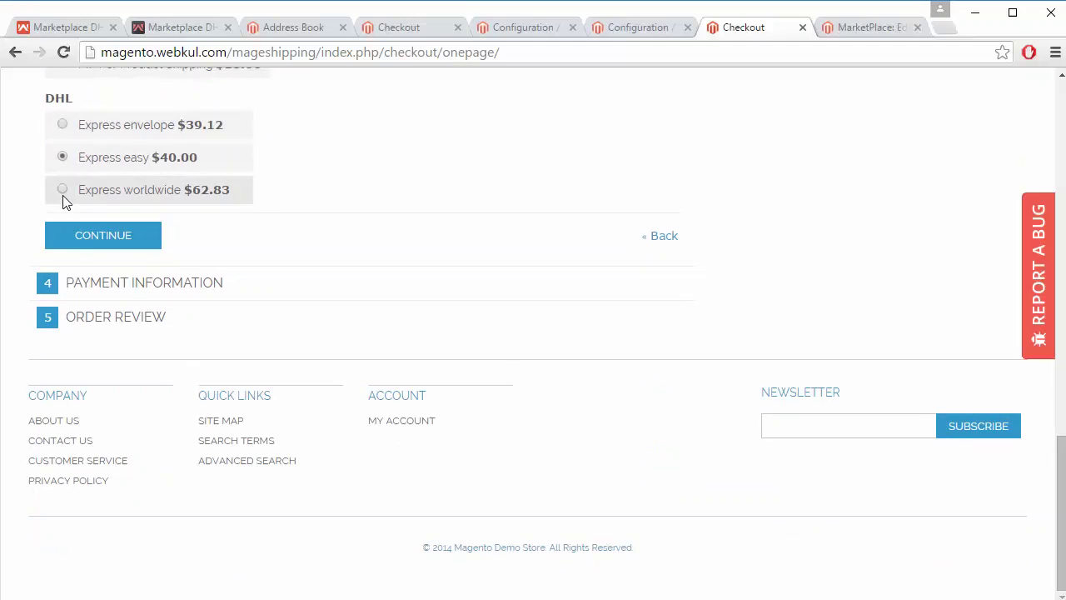
click(98, 242)
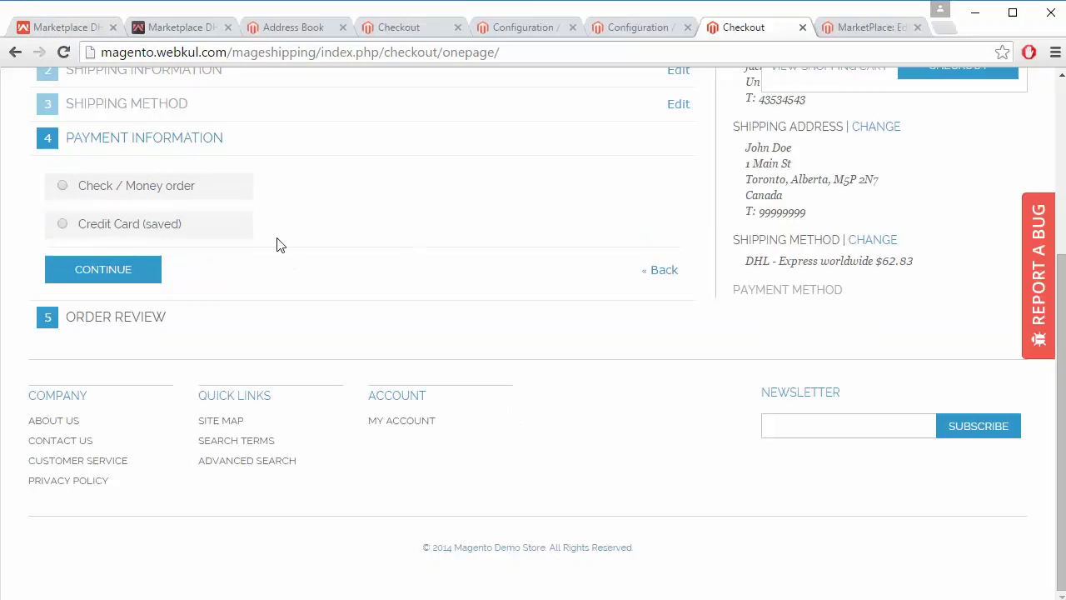
Pay by Check / Money order, continue to order review, and return to the checkout.
click(64, 186)
click(124, 269)
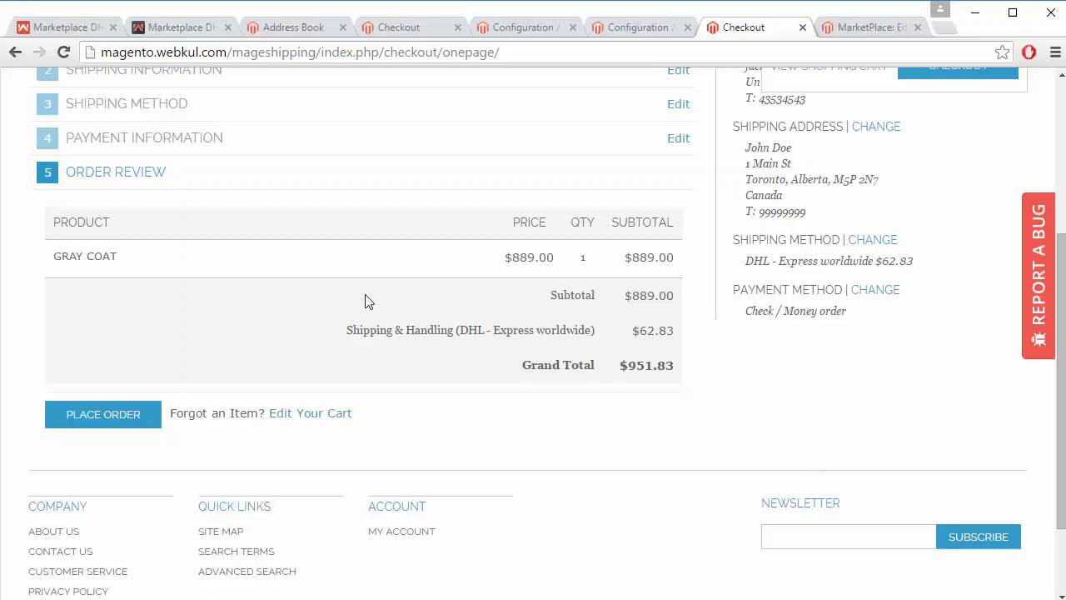
click(75, 33)
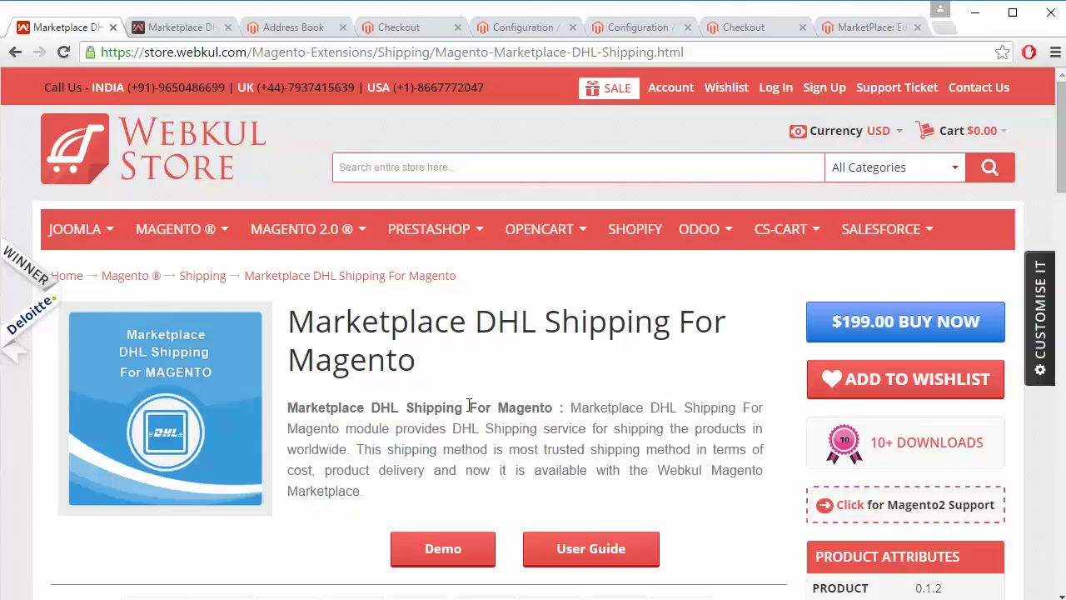
click(744, 27)
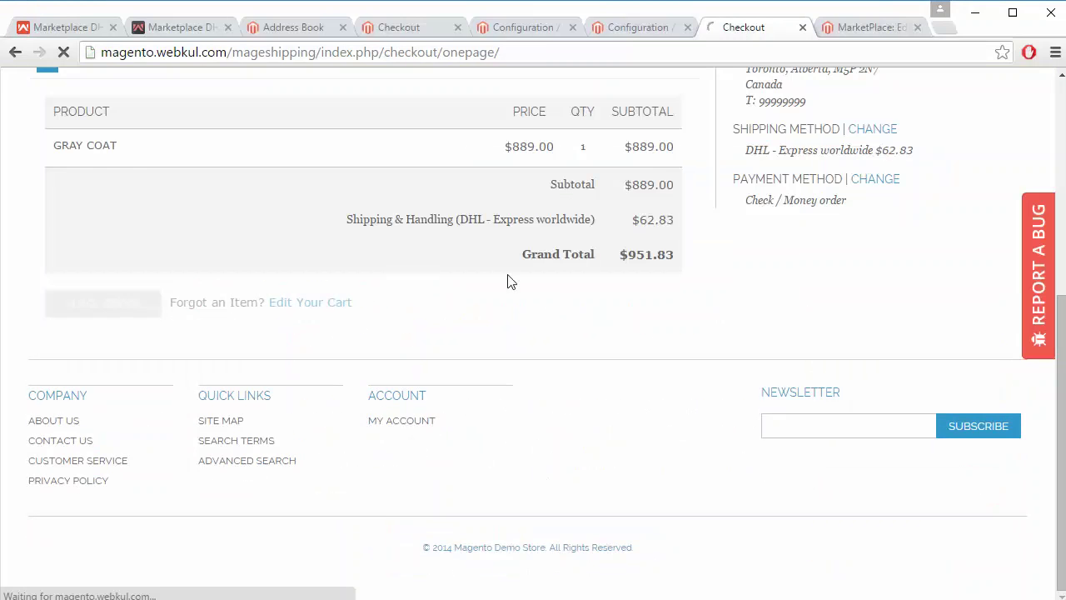
mouse_move(618, 250)
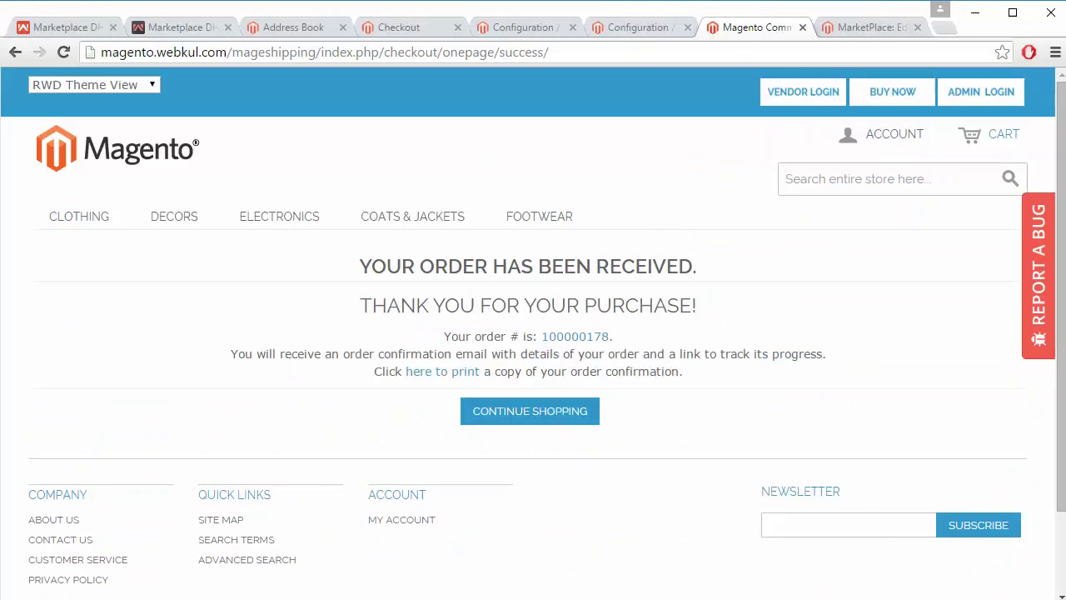
Open the account dashboard, then My Order History under Marketplace.
click(401, 519)
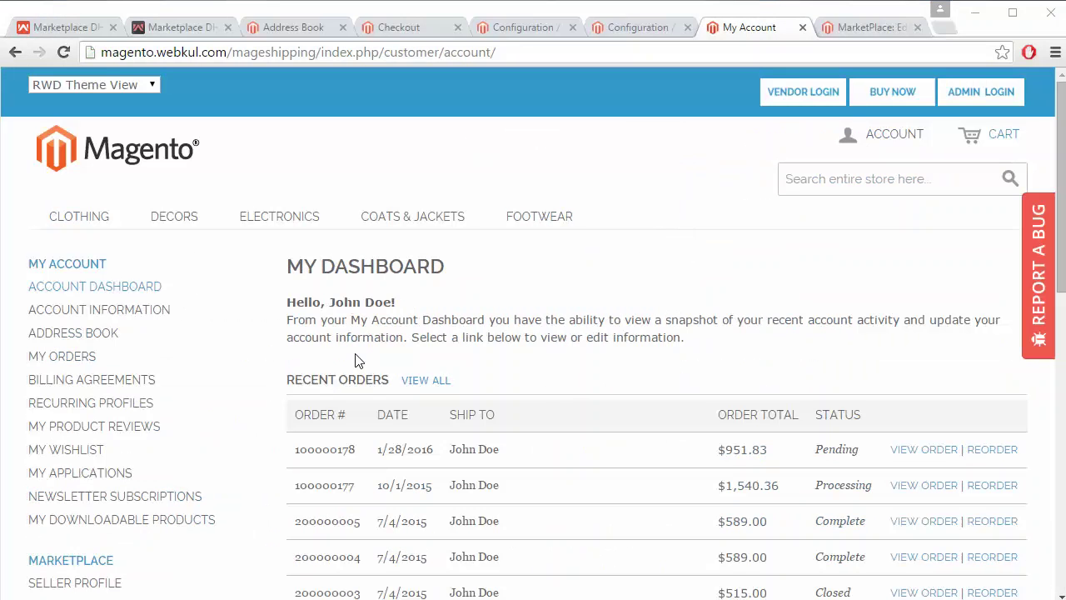
scroll(361, 319, down, 7)
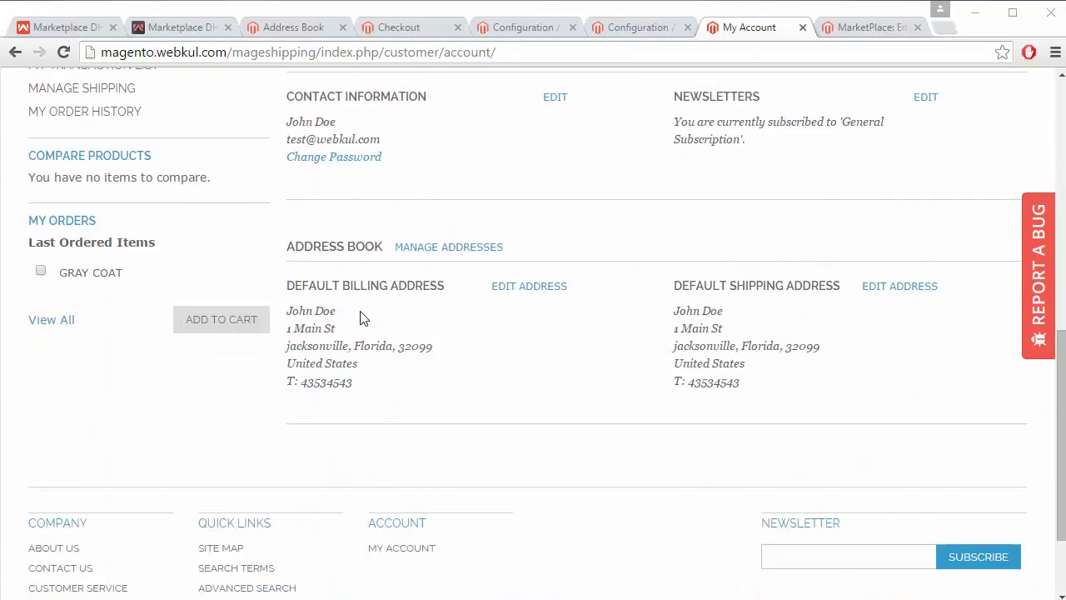
scroll(239, 192, up, 4)
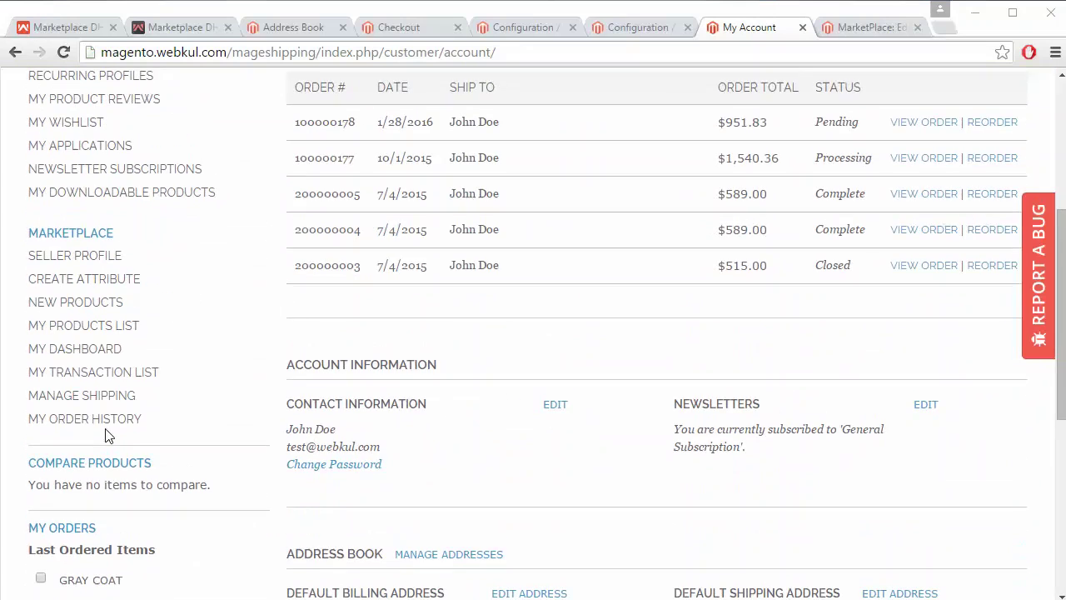
click(106, 420)
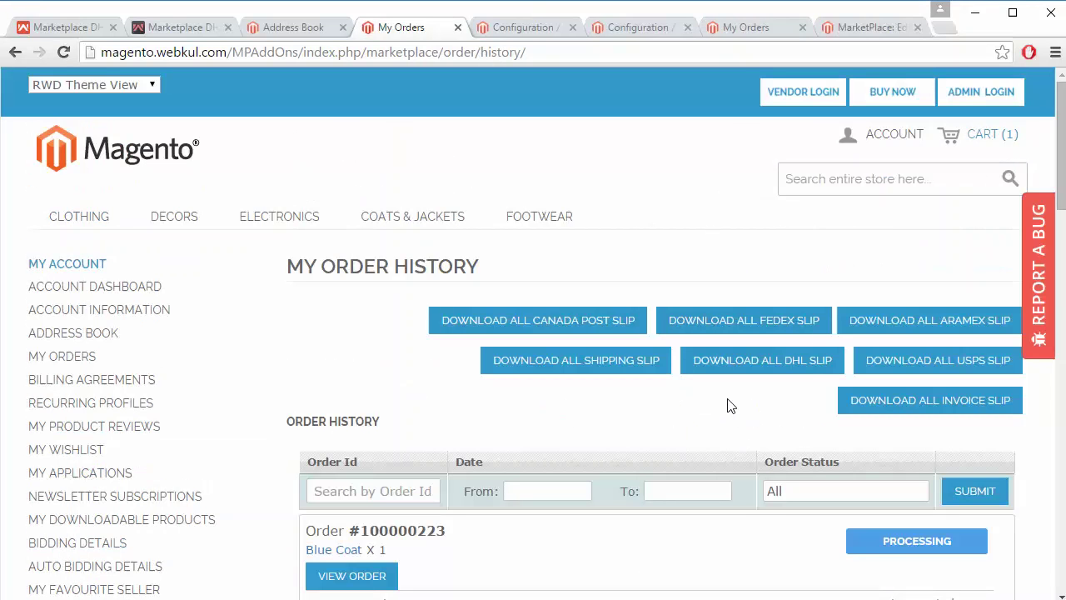
Close the Download All DHL Slip dialog without choosing a Date From.
click(761, 367)
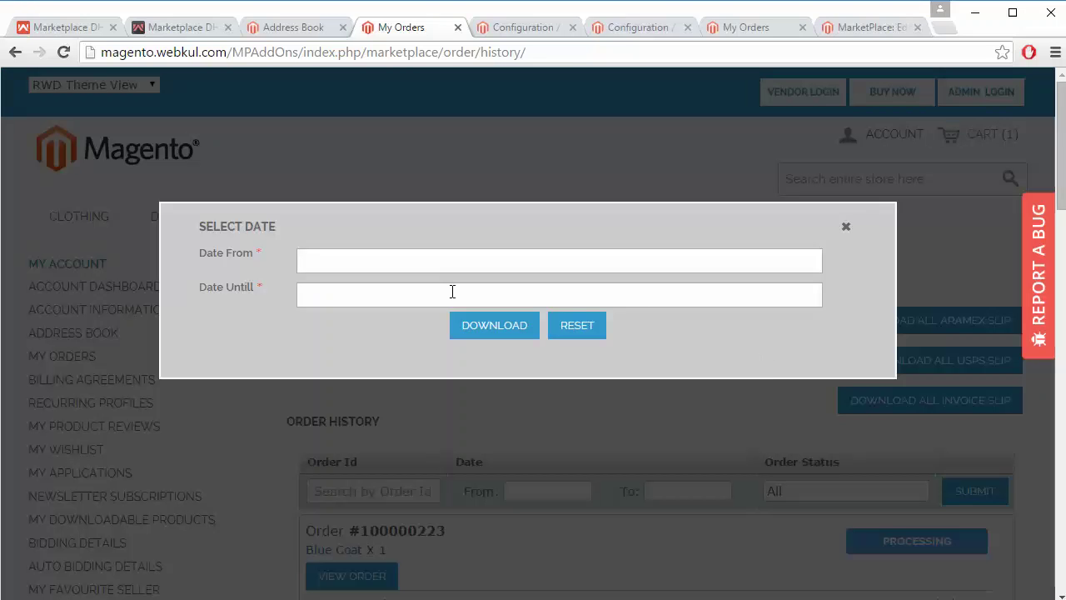
click(315, 264)
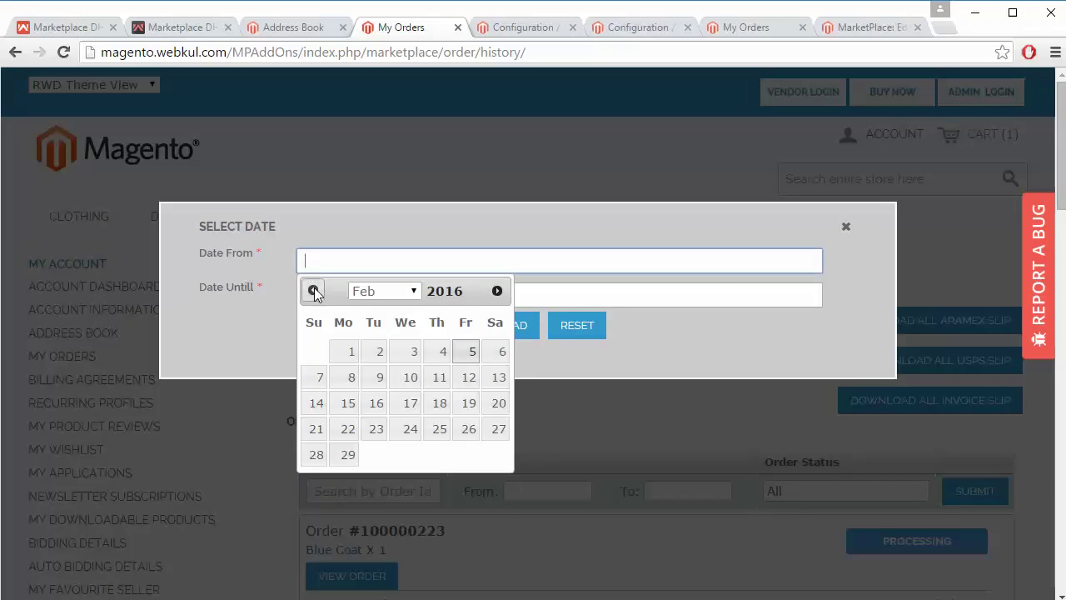
click(264, 308)
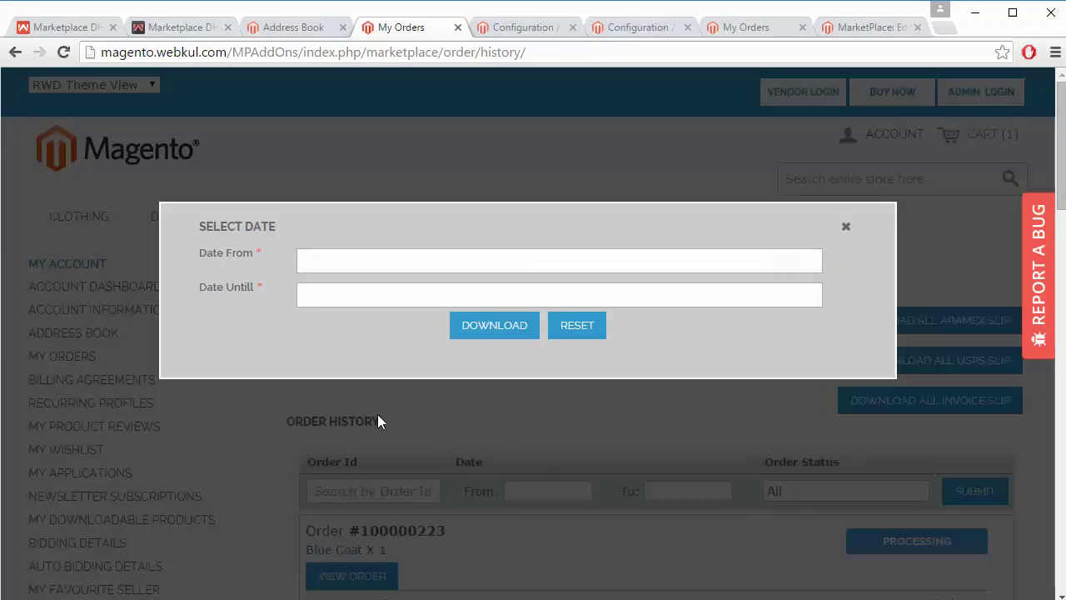
click(838, 226)
Look over the seller order history, then return to the Marketplace DHL Shipping product page.
scroll(582, 428, down, 2)
scroll(583, 425, down, 4)
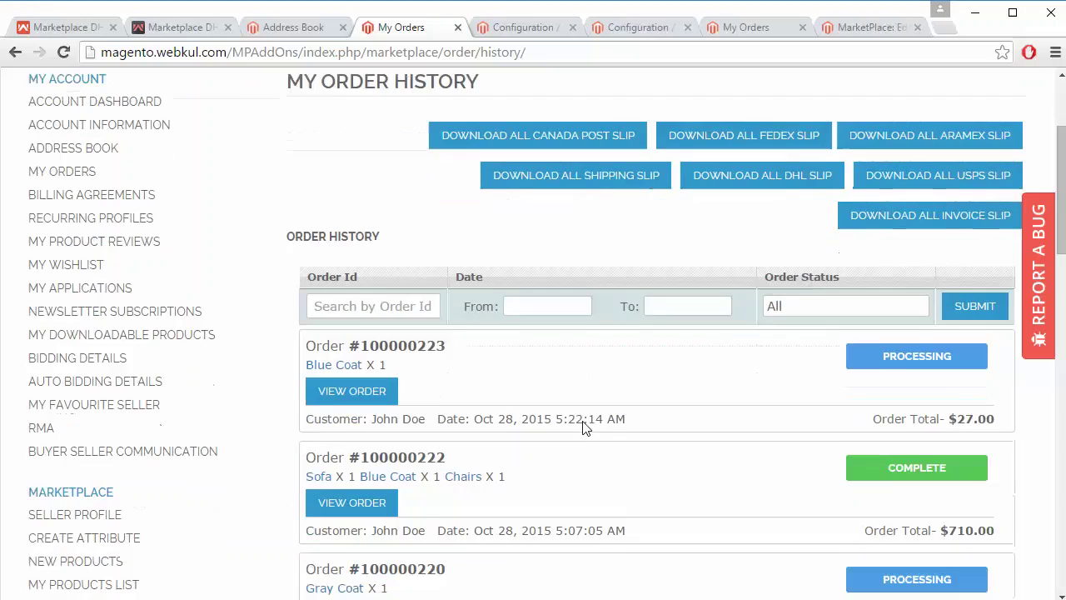
scroll(582, 428, up, 3)
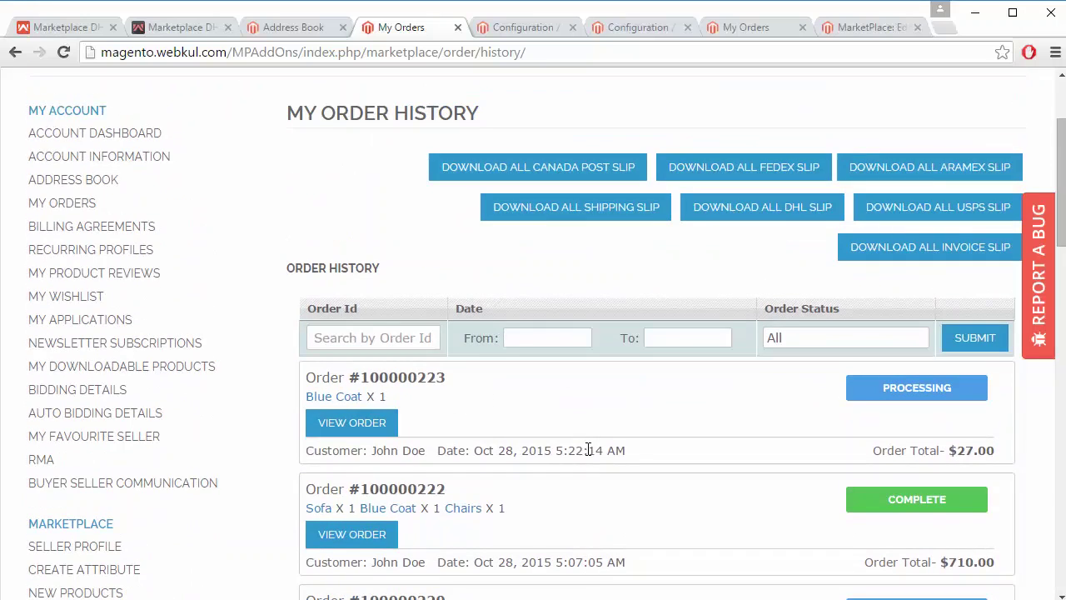
scroll(585, 445, up, 2)
scroll(584, 450, down, 4)
scroll(586, 449, up, 4)
mouse_move(571, 208)
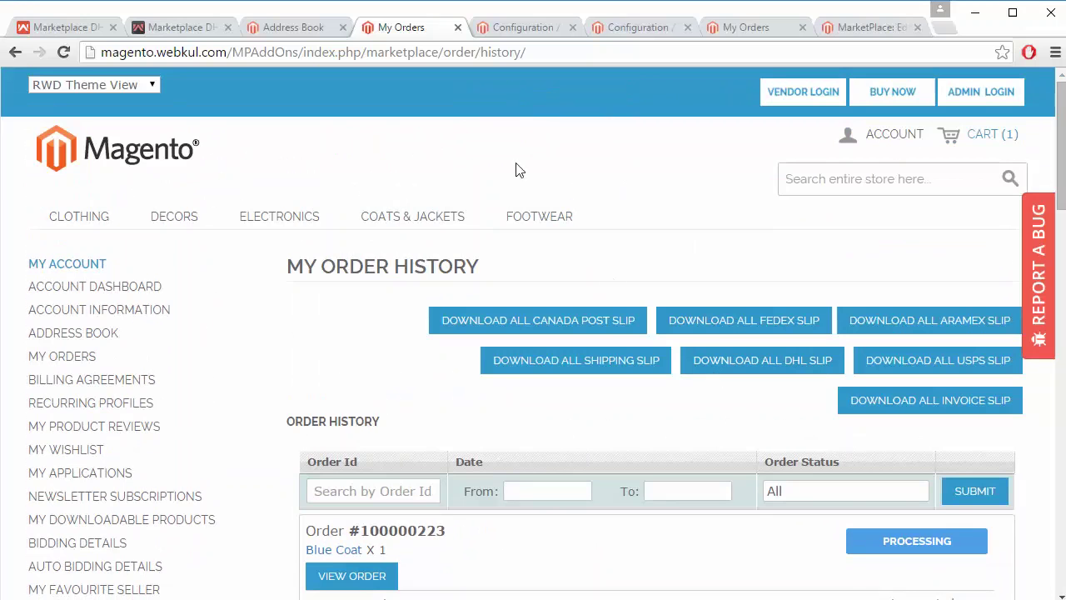
click(76, 18)
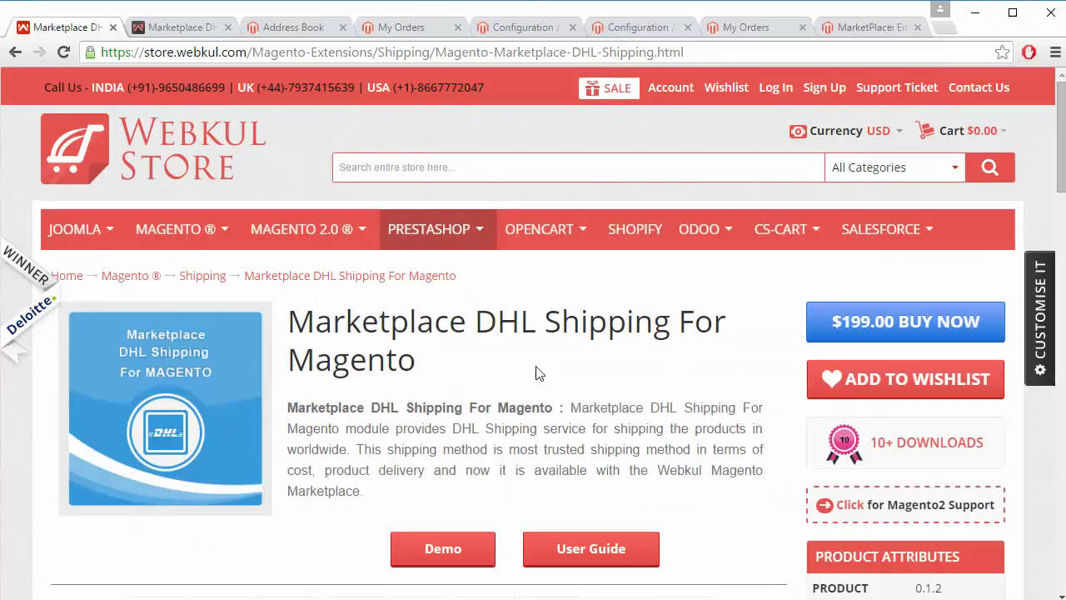